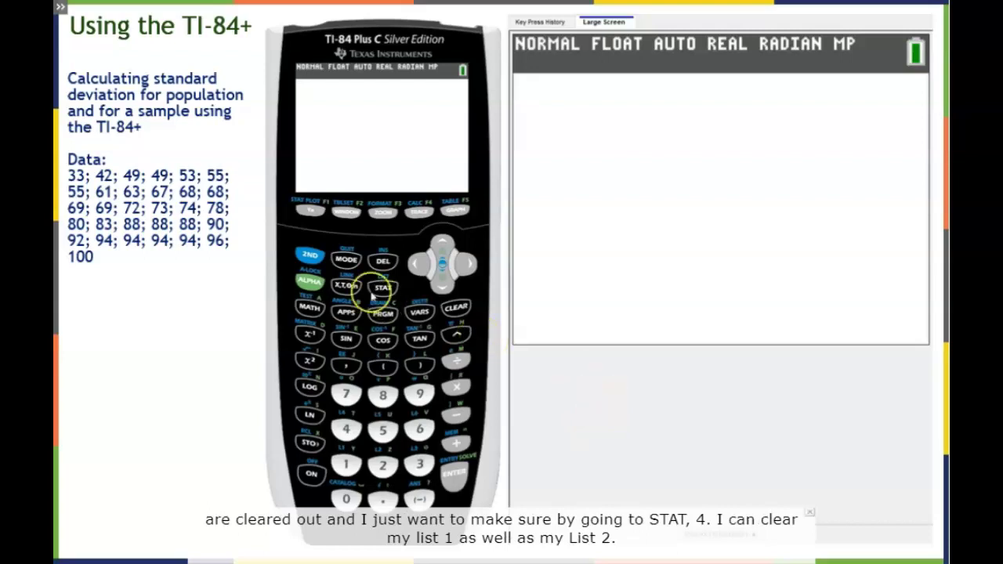
Clear lists L1 and L2 with the ClrList command.
{"action": "left_click", "coordinate": [383, 287]}
{"action": "left_click", "coordinate": [347, 433]}
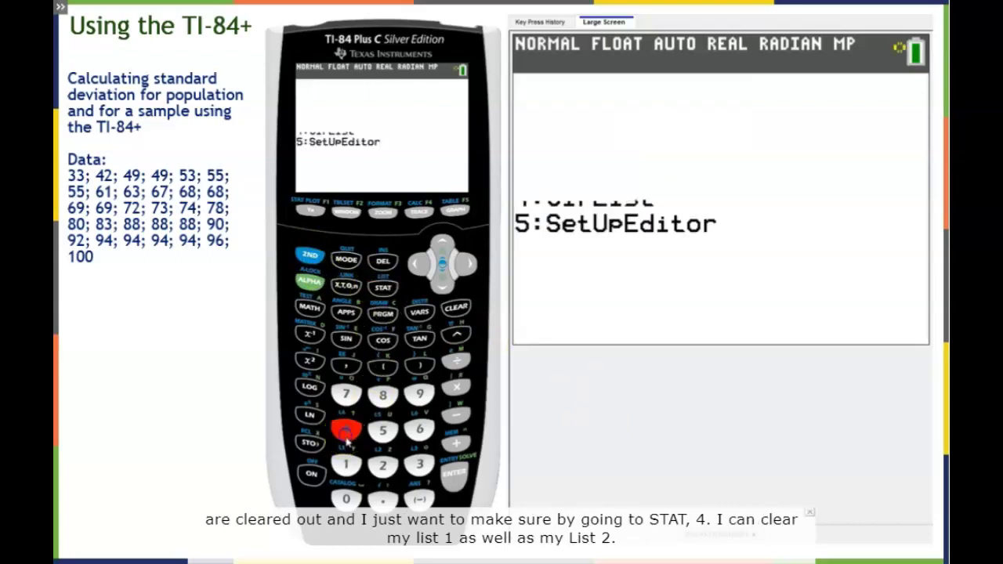
{"action": "left_click", "coordinate": [311, 257]}
{"action": "left_click", "coordinate": [345, 464]}
{"action": "left_click", "coordinate": [346, 366]}
{"action": "left_click", "coordinate": [311, 257]}
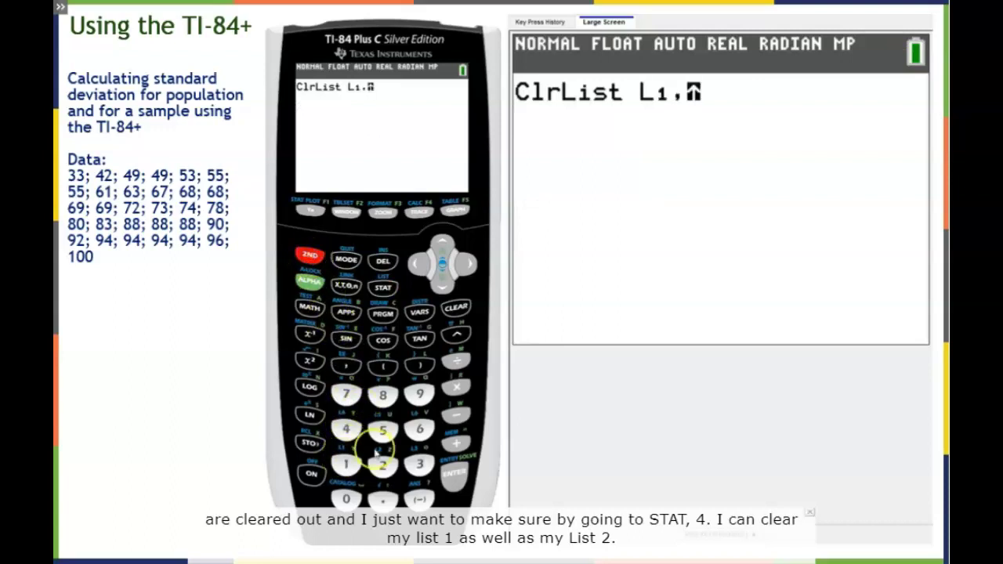
{"action": "left_click", "coordinate": [383, 465]}
{"action": "left_click", "coordinate": [453, 474]}
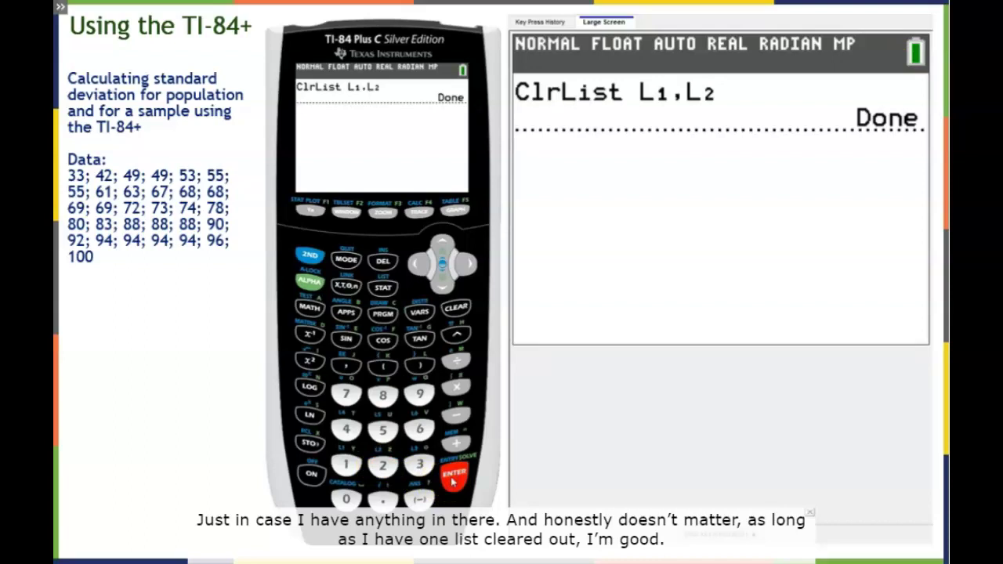
Open the list editor and enter 33, 42, 49 and 49 as the first four values of L2.
{"action": "left_click", "coordinate": [382, 290]}
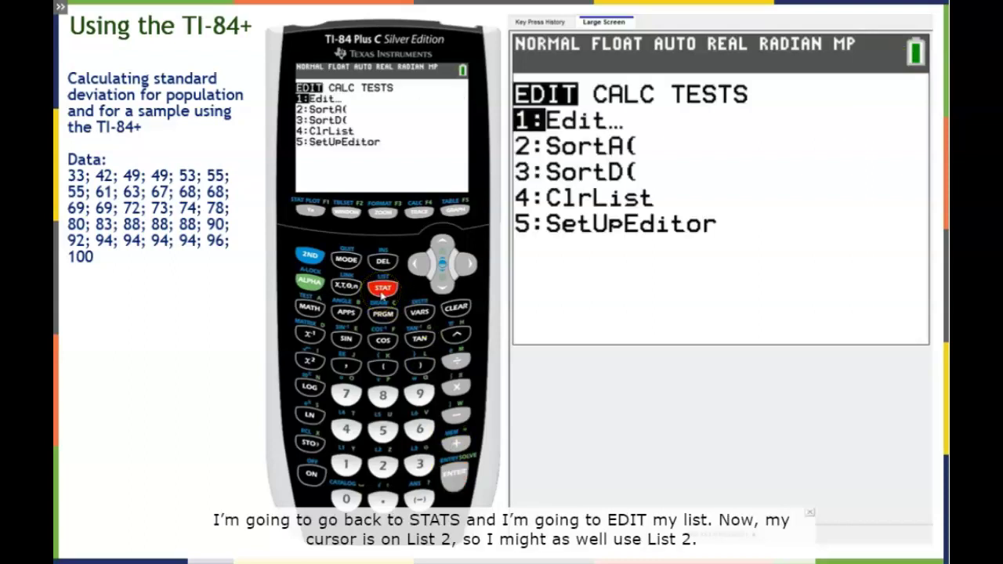
{"action": "left_click", "coordinate": [346, 466]}
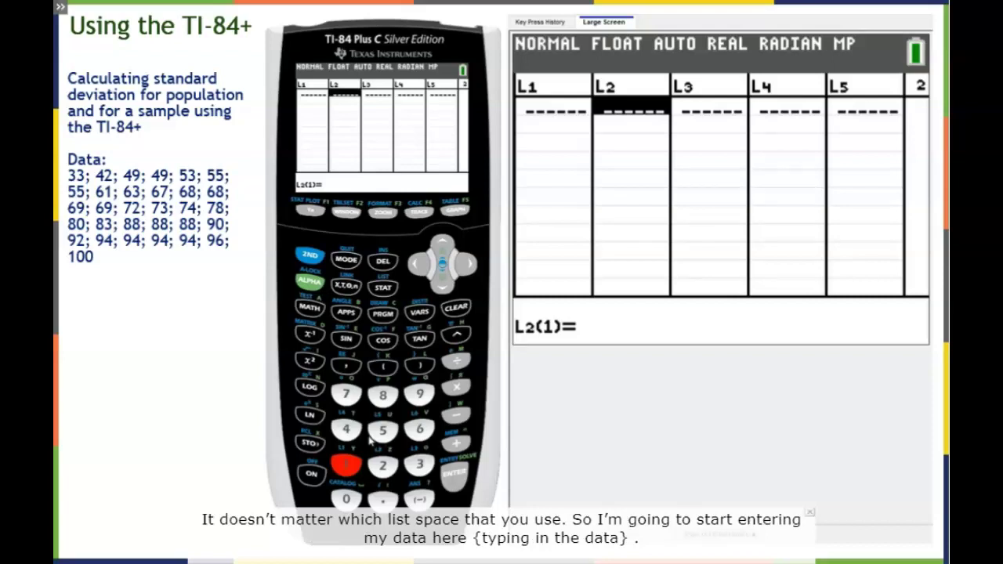
{"action": "type", "text": "33"}
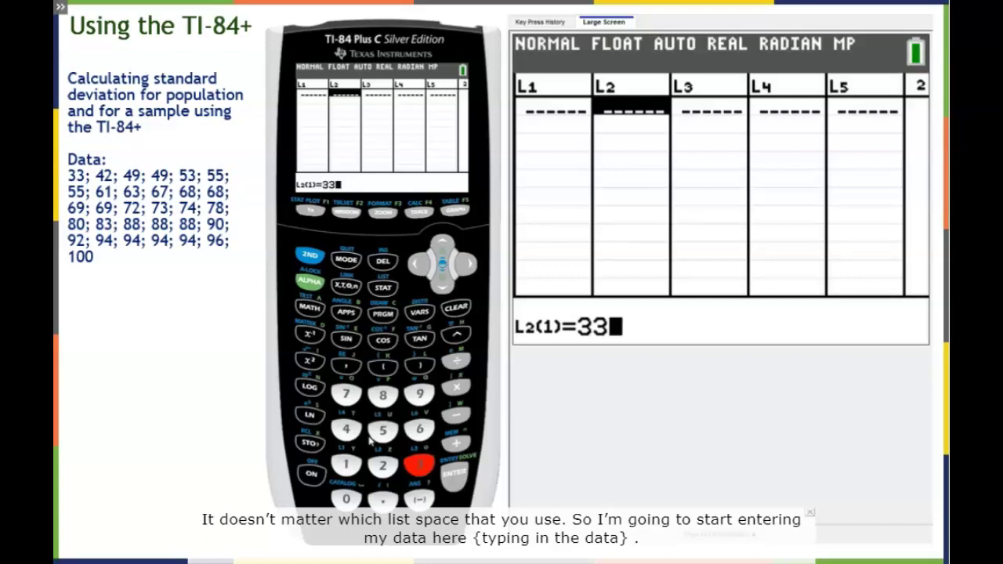
{"action": "key", "text": "Return"}
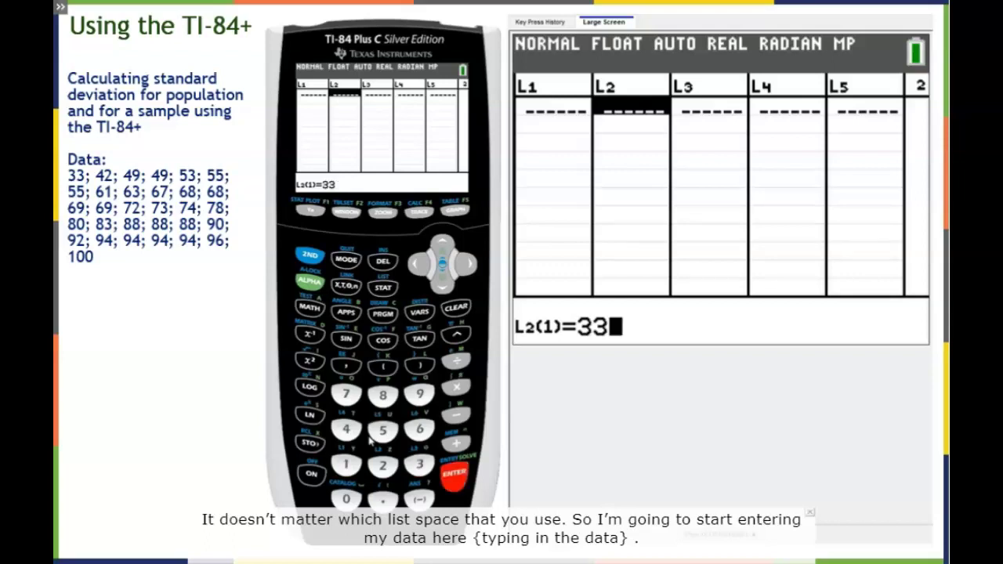
{"action": "type", "text": "42"}
{"action": "key", "text": "Return"}
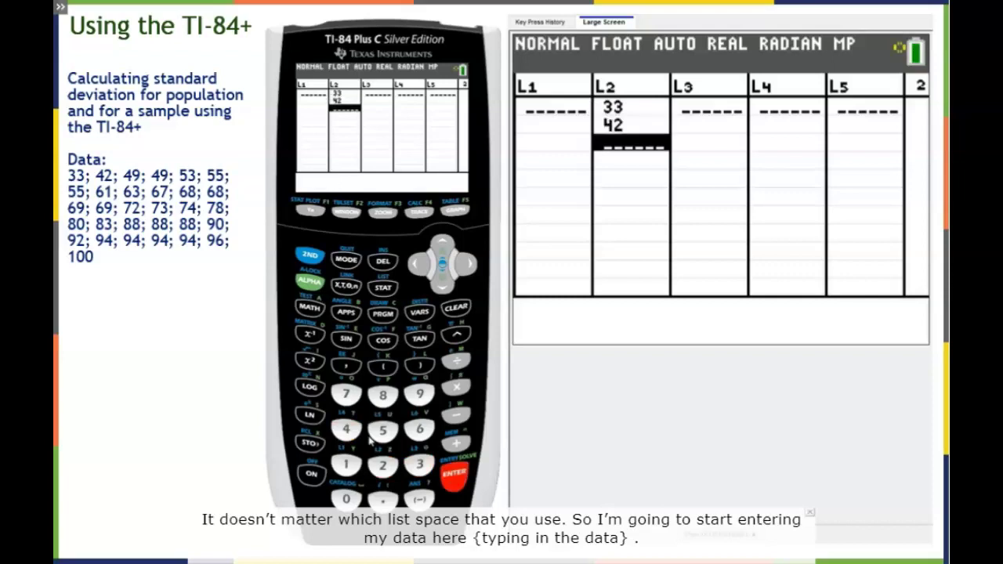
{"action": "type", "text": "4"}
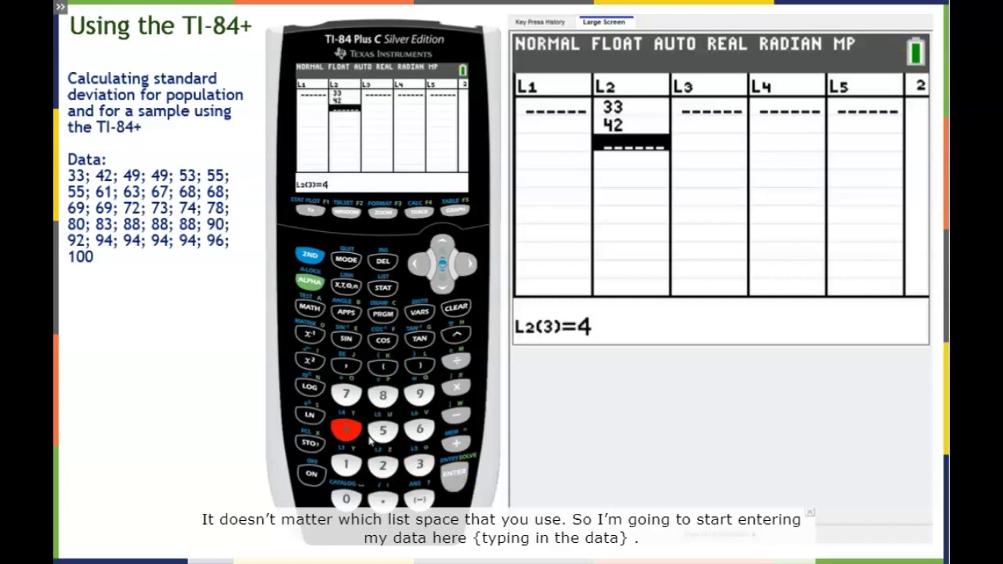
{"action": "type", "text": "9"}
{"action": "key", "text": "Return"}
{"action": "type", "text": "49"}
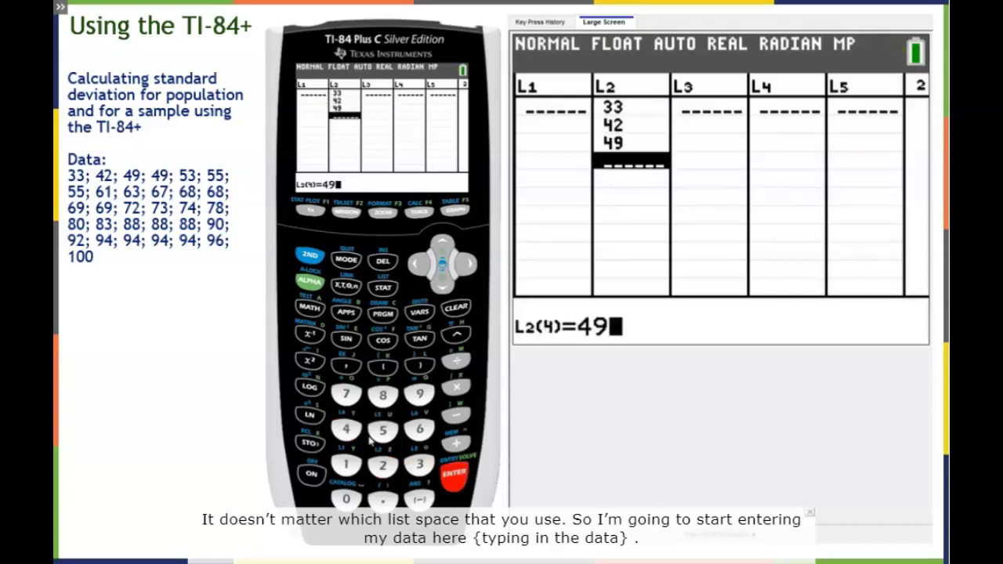
{"action": "key", "text": "Return"}
Add 53, 55, 55, 61 and 63 to L2 as entries 5 to 9.
{"action": "type", "text": "53"}
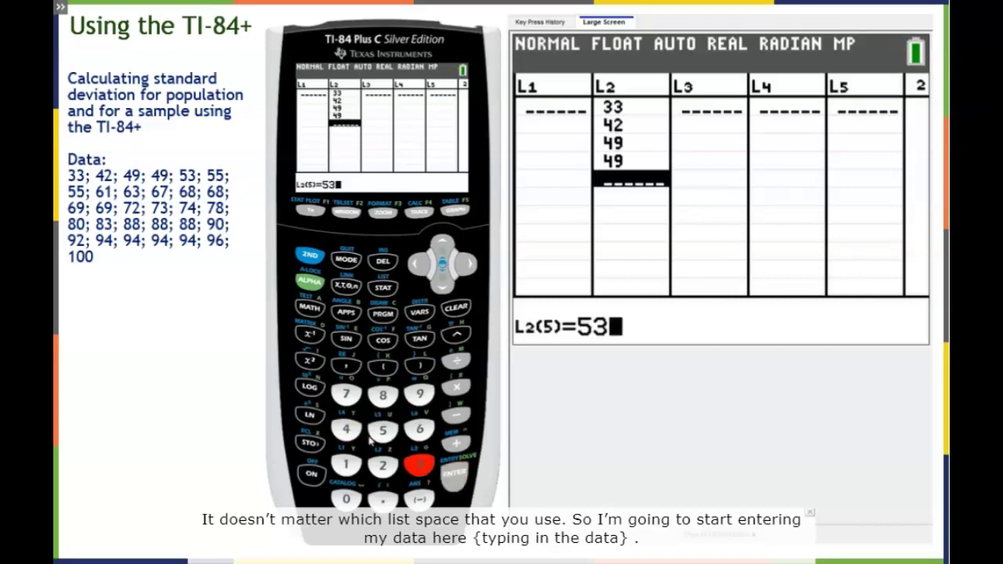
{"action": "key", "text": "Return"}
{"action": "type", "text": "55"}
{"action": "key", "text": "Return"}
{"action": "type", "text": "55"}
{"action": "key", "text": "Return"}
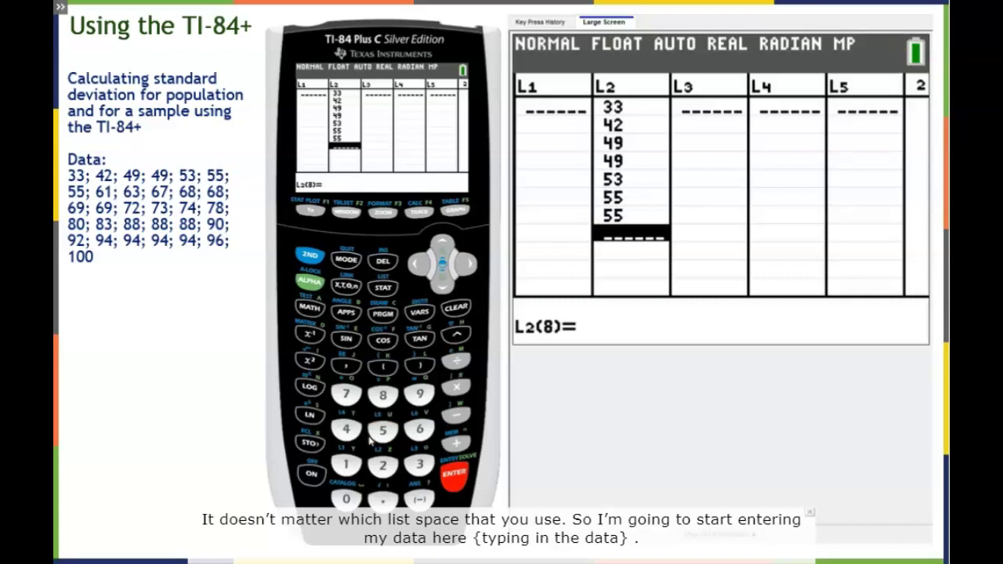
{"action": "type", "text": "61"}
{"action": "key", "text": "Return"}
{"action": "type", "text": "63"}
{"action": "key", "text": "Return"}
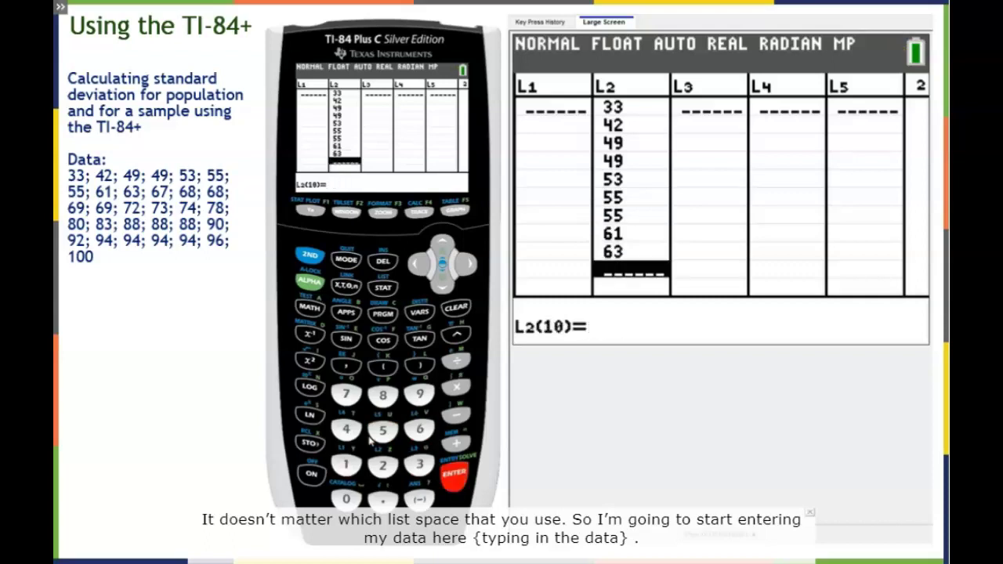
Add 67, 68, 68, 69 and 69 to L2 as entries 10 to 14, correcting any mistyped value.
{"action": "type", "text": "67"}
{"action": "key", "text": "Return"}
{"action": "type", "text": "687"}
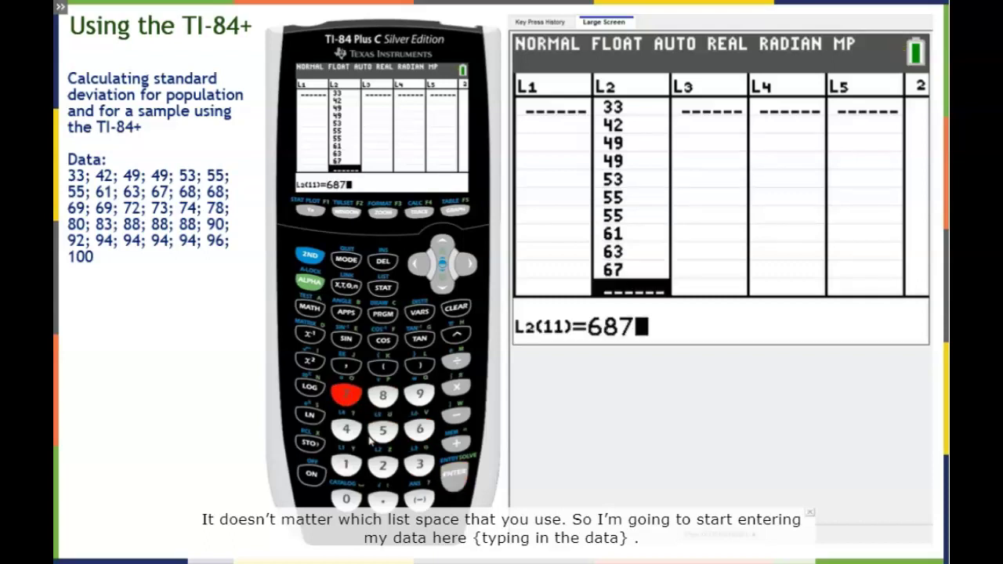
{"action": "key", "text": "Escape"}
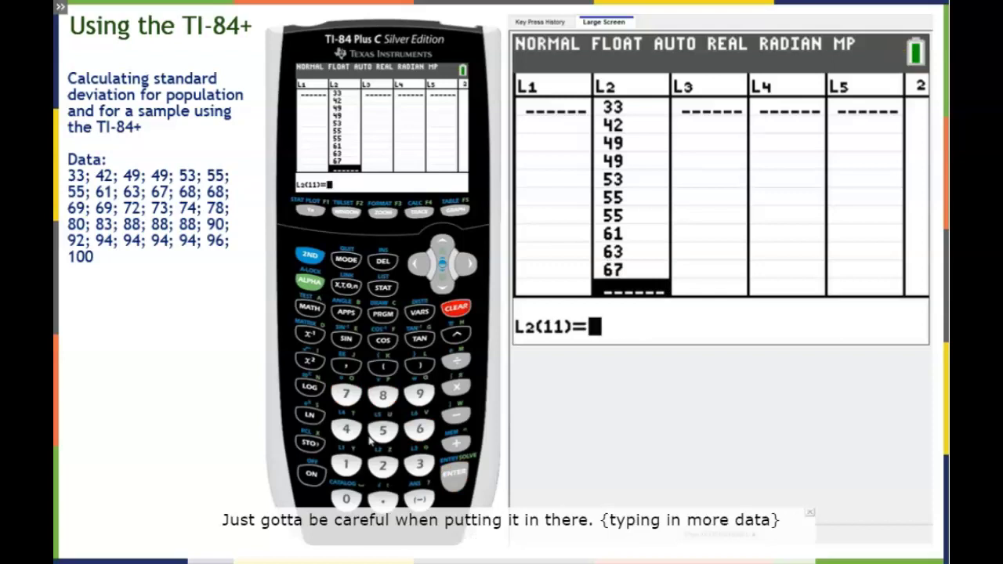
{"action": "type", "text": "68"}
{"action": "key", "text": "Return"}
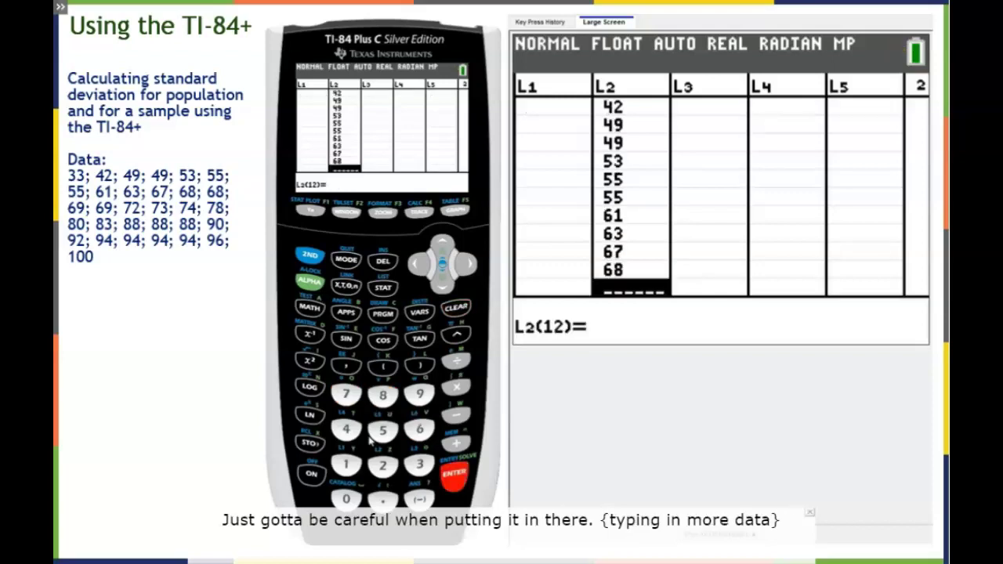
{"action": "type", "text": "68"}
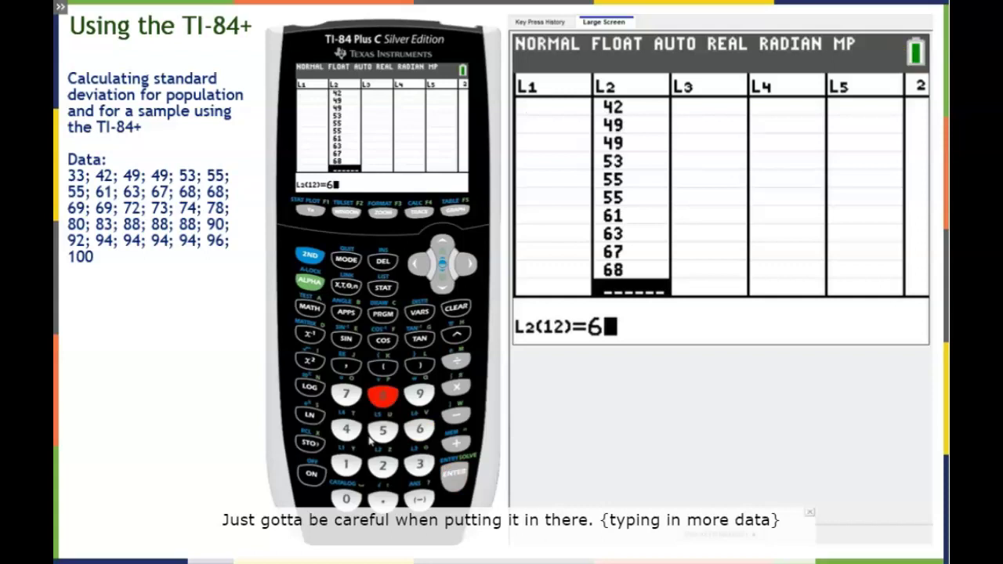
{"action": "key", "text": "Return"}
{"action": "type", "text": "69"}
{"action": "key", "text": "Return"}
{"action": "type", "text": "69"}
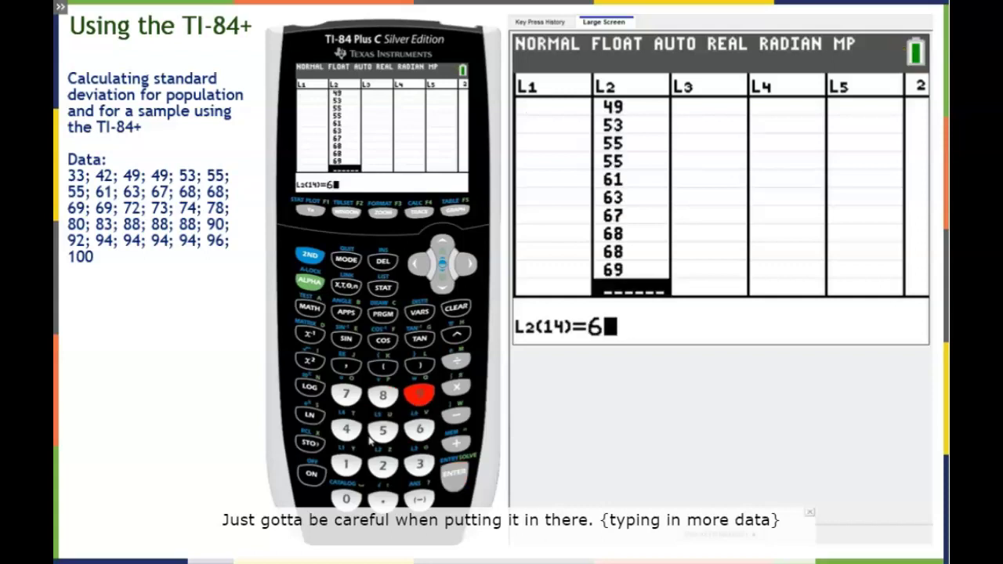
{"action": "key", "text": "Return"}
Add 72, 73, 74, 78 and 80 to L2 as entries 15 to 19.
{"action": "type", "text": "72"}
{"action": "key", "text": "Return"}
{"action": "type", "text": "73"}
{"action": "key", "text": "Return"}
{"action": "type", "text": "74"}
{"action": "key", "text": "Return"}
{"action": "type", "text": "78"}
{"action": "key", "text": "Return"}
{"action": "type", "text": "8"}
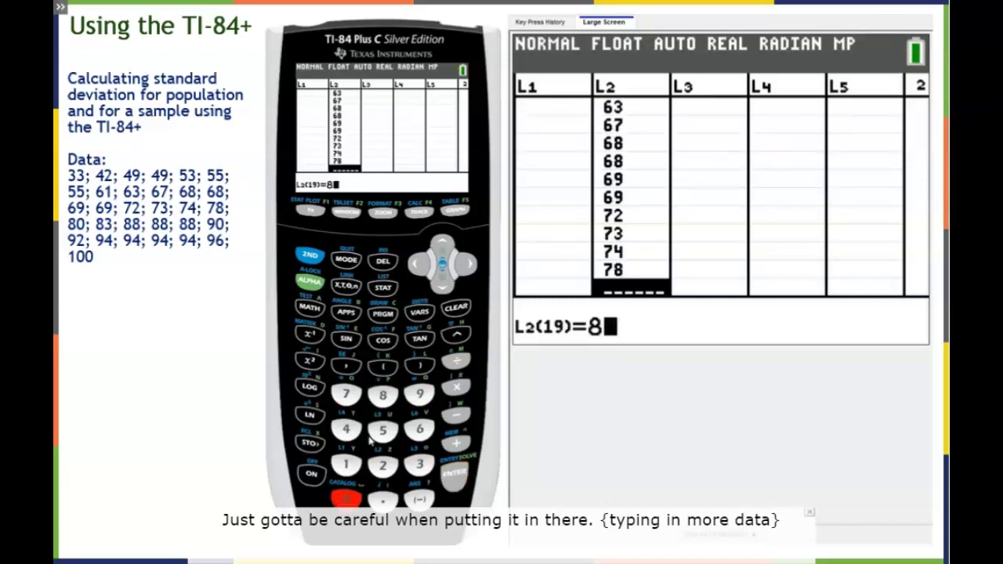
{"action": "type", "text": "0"}
{"action": "key", "text": "Return"}
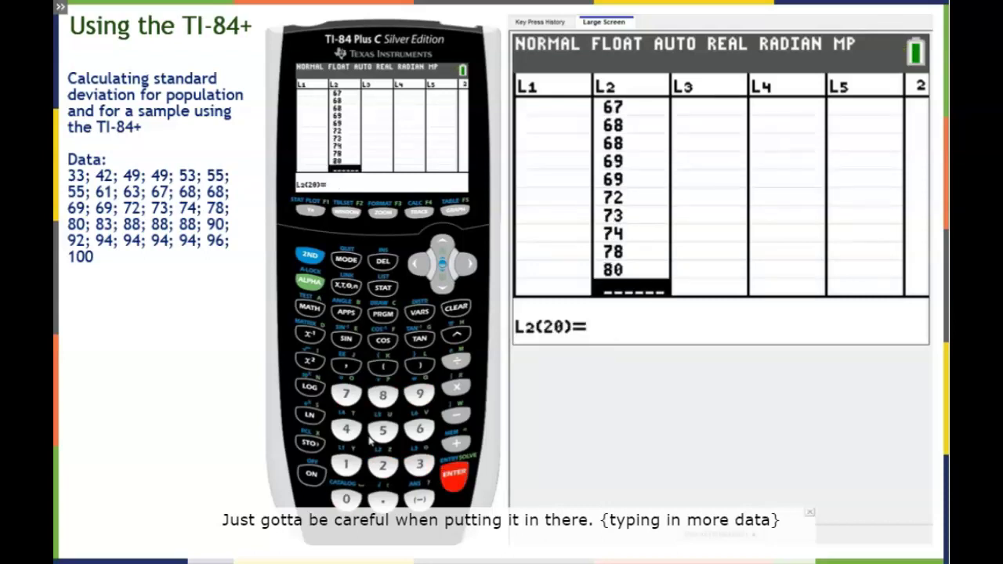
Add 83, 88, 88, 88 and 90 to L2 as entries 20 to 24.
{"action": "type", "text": "83"}
{"action": "key", "text": "Return"}
{"action": "type", "text": "88"}
{"action": "key", "text": "Return"}
{"action": "type", "text": "88"}
{"action": "key", "text": "Return"}
{"action": "type", "text": "88"}
{"action": "key", "text": "Return"}
{"action": "type", "text": "90"}
{"action": "key", "text": "Return"}
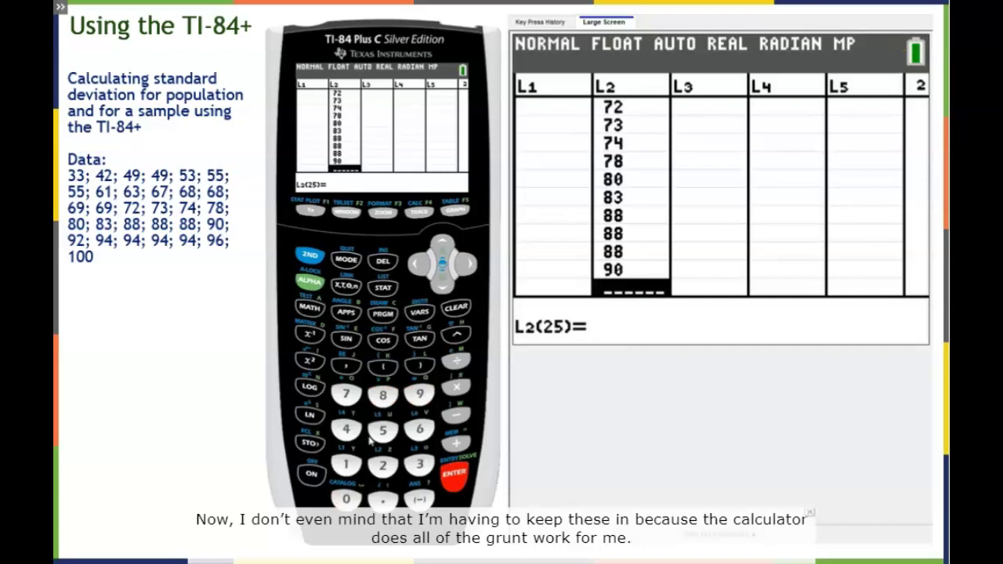
Add 92 and four values of 94 to L2 as entries 25 to 29.
{"action": "type", "text": "92"}
{"action": "key", "text": "Return"}
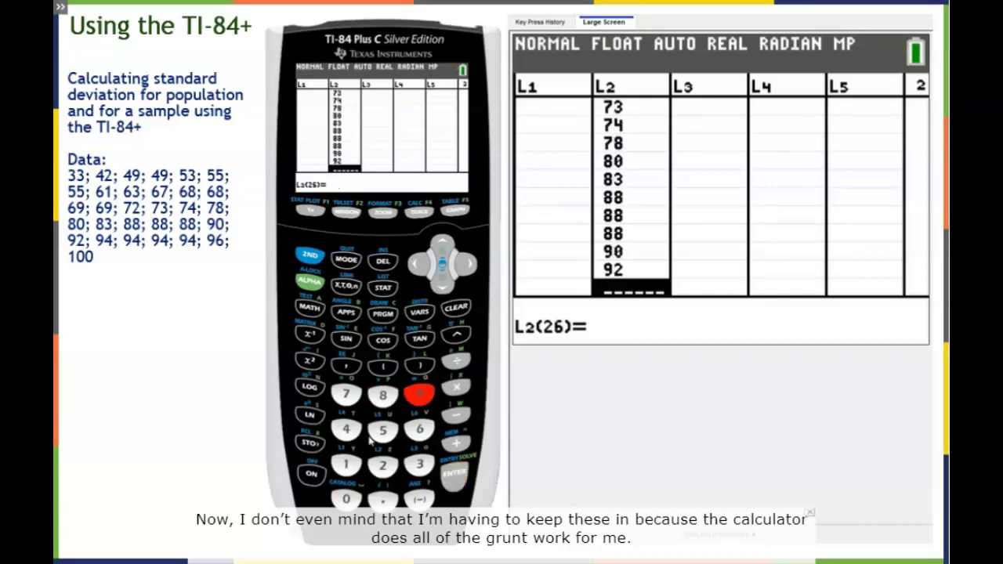
{"action": "type", "text": "94"}
{"action": "key", "text": "Return"}
{"action": "type", "text": "94"}
{"action": "key", "text": "Return"}
{"action": "type", "text": "94"}
{"action": "key", "text": "Return"}
{"action": "type", "text": "94"}
{"action": "key", "text": "Return"}
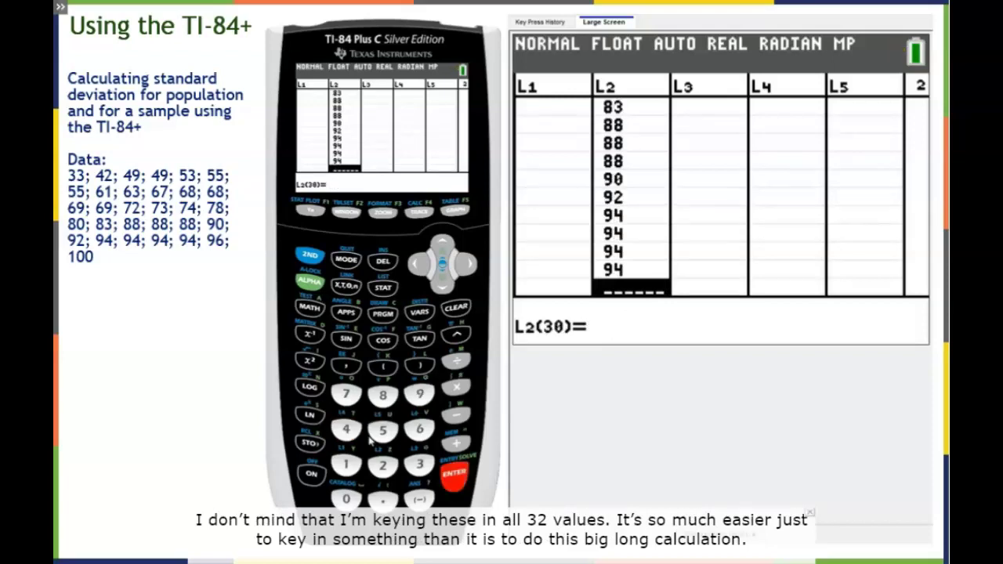
Complete the data in L2 with 96 and 100 as entries 30 and 31.
{"action": "type", "text": "96"}
{"action": "key", "text": "Return"}
{"action": "type", "text": "100"}
{"action": "key", "text": "Return"}
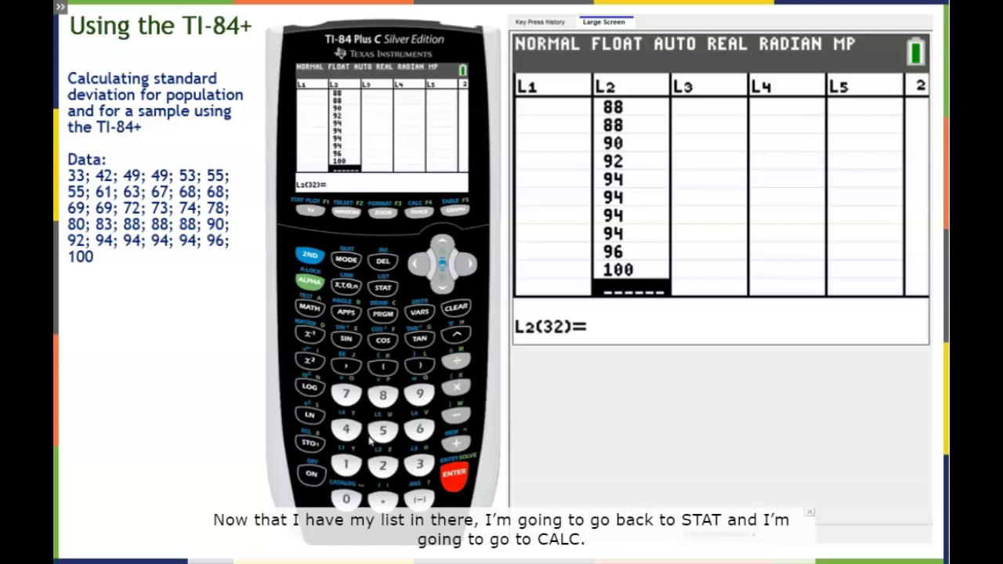
Calculate 1-Var Stats with L2 as the list and no frequency list.
{"action": "left_click", "coordinate": [382, 287]}
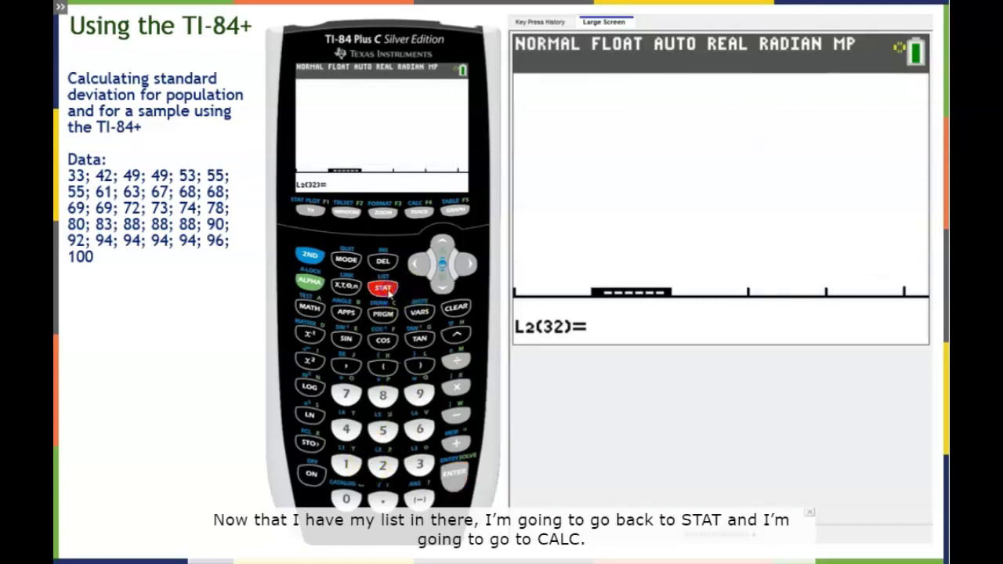
{"action": "left_click", "coordinate": [469, 266]}
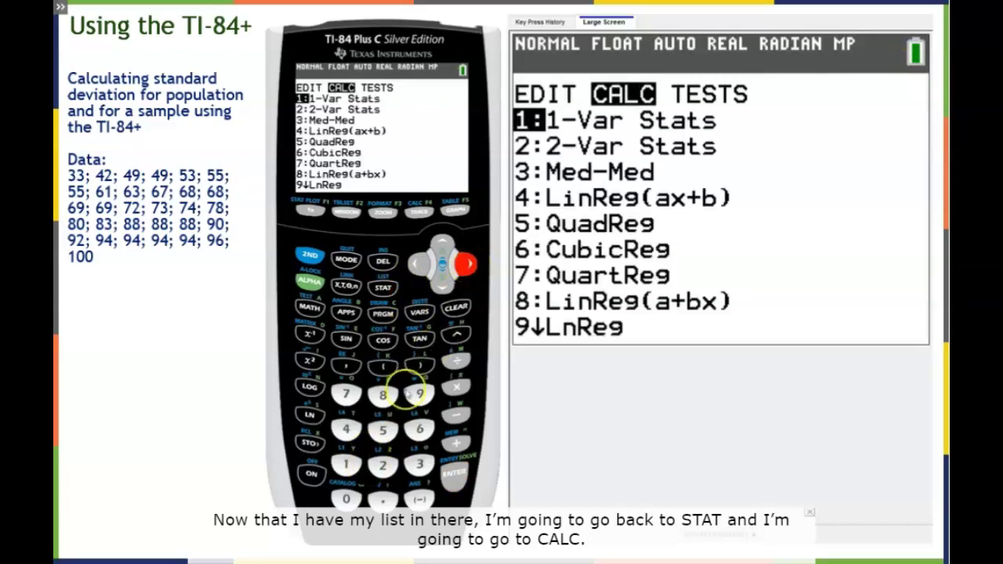
{"action": "left_click", "coordinate": [345, 466]}
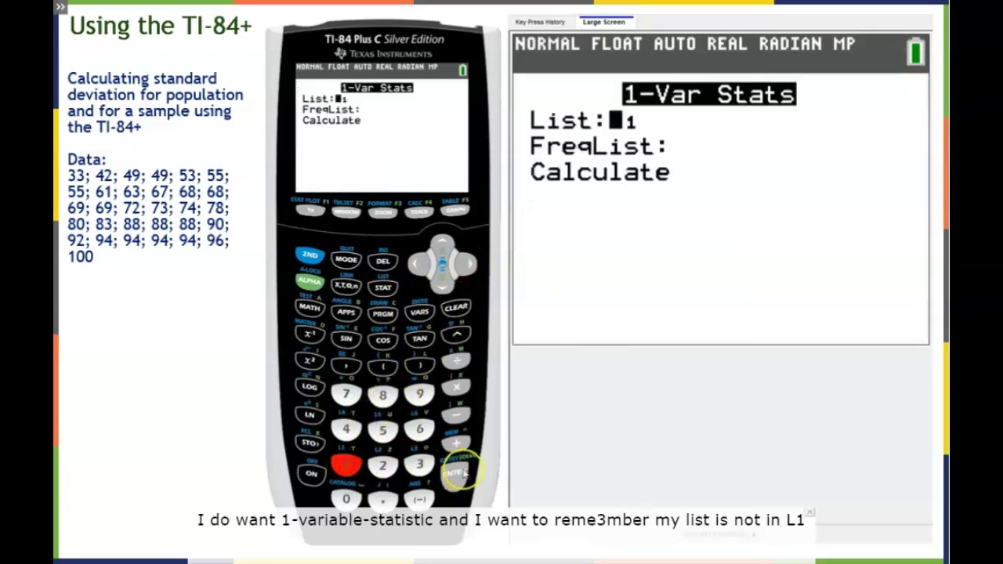
{"action": "left_click", "coordinate": [457, 311]}
{"action": "left_click", "coordinate": [311, 257]}
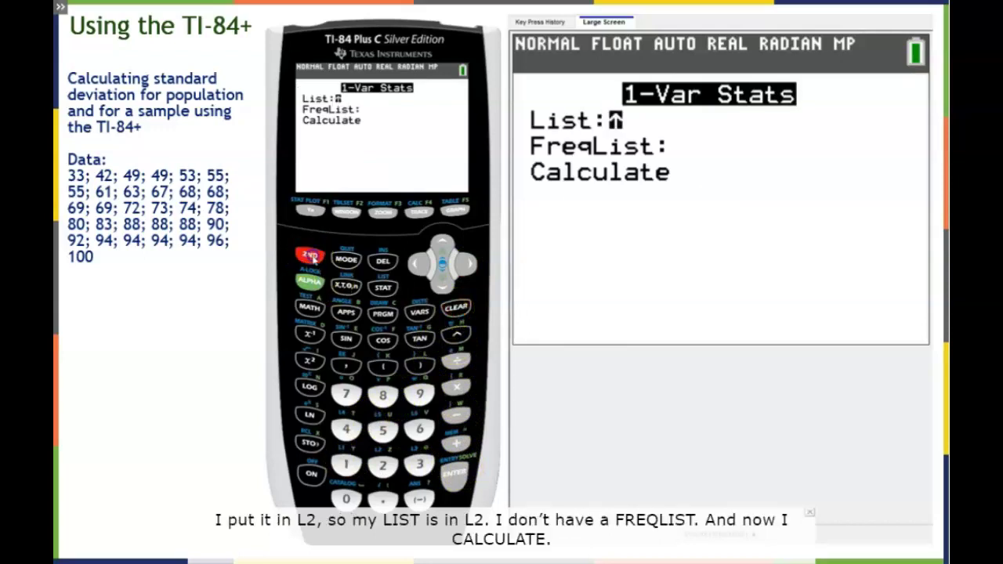
{"action": "left_click", "coordinate": [384, 469]}
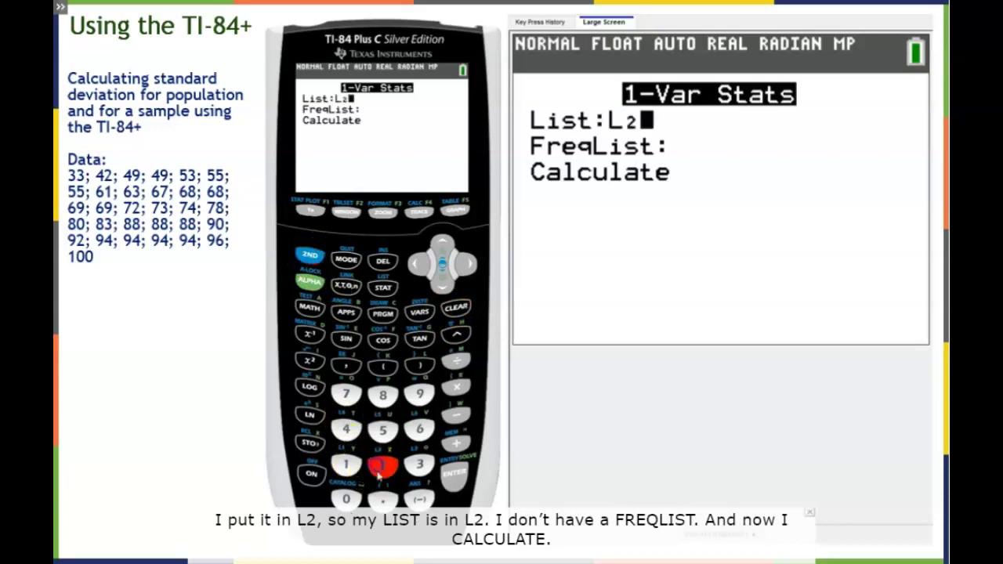
{"action": "left_click", "coordinate": [443, 289]}
{"action": "left_click", "coordinate": [442, 288]}
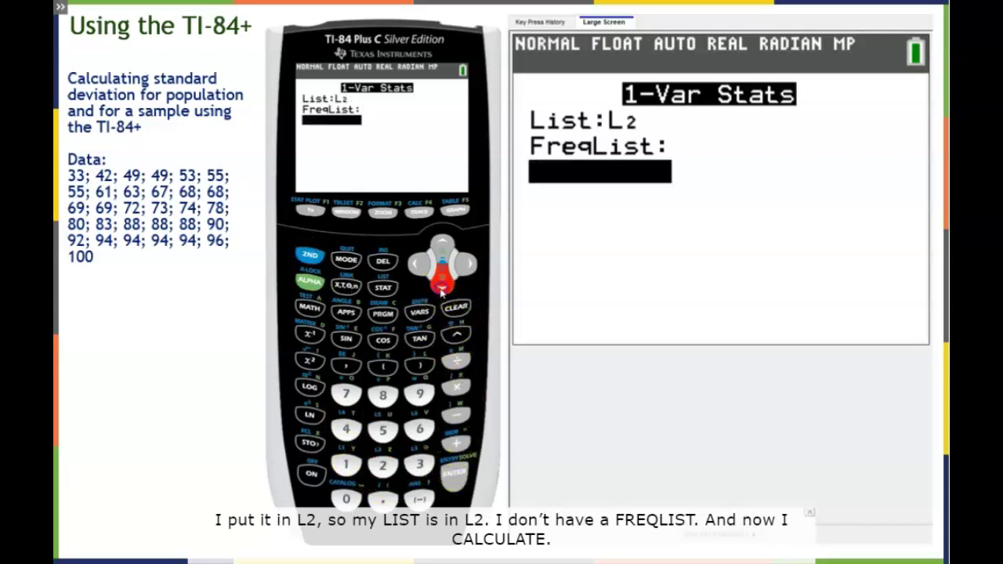
{"action": "left_click", "coordinate": [452, 475]}
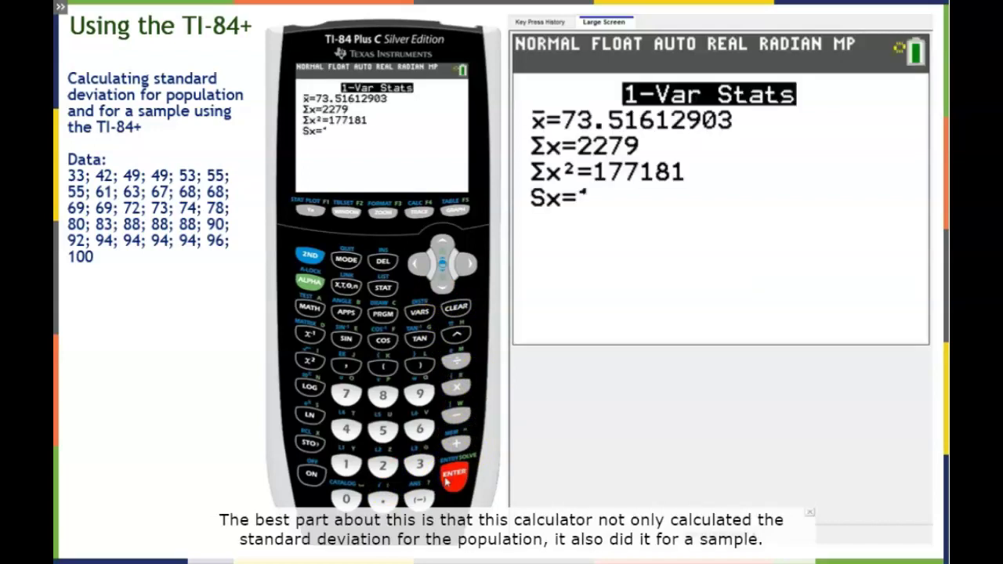
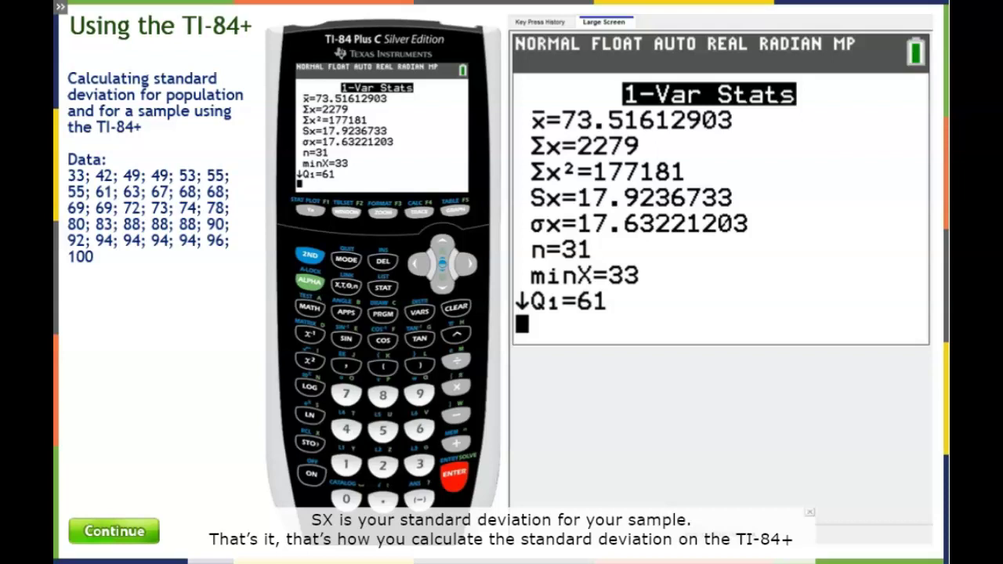
Continue to the frequency table homework walkthrough and open the list editor to review L1 and L2.
{"action": "left_click", "coordinate": [114, 531]}
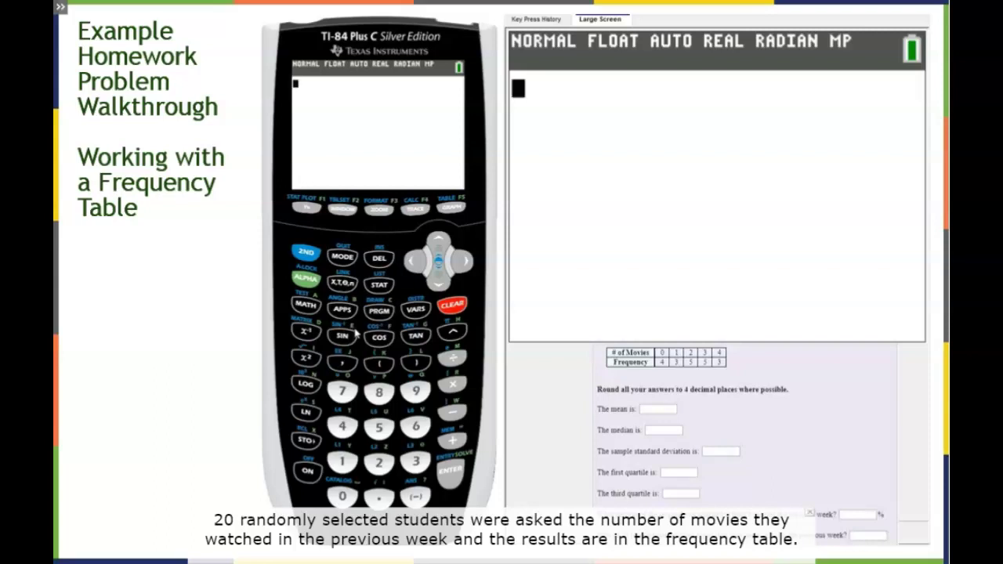
{"action": "left_click", "coordinate": [356, 333]}
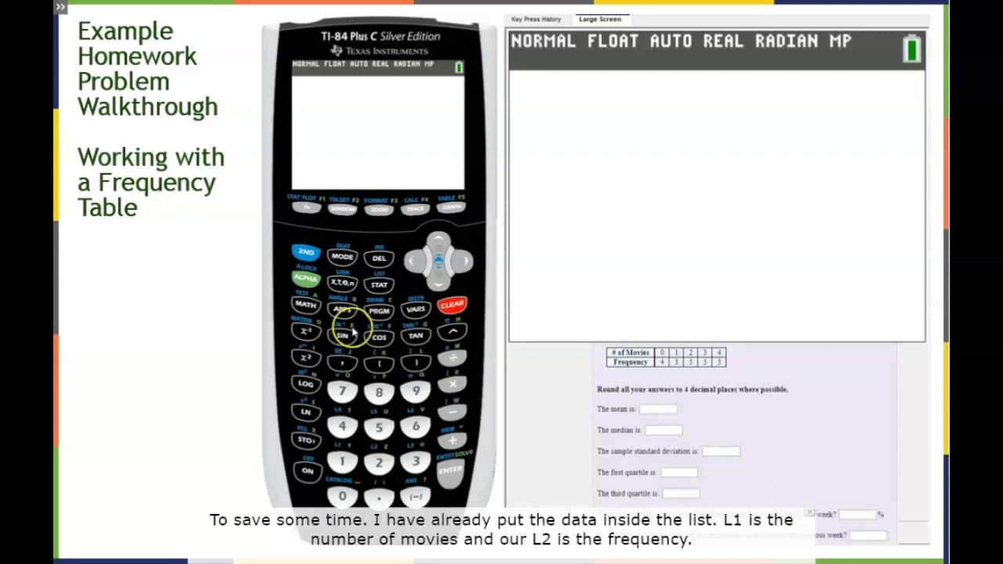
{"action": "left_click", "coordinate": [378, 284]}
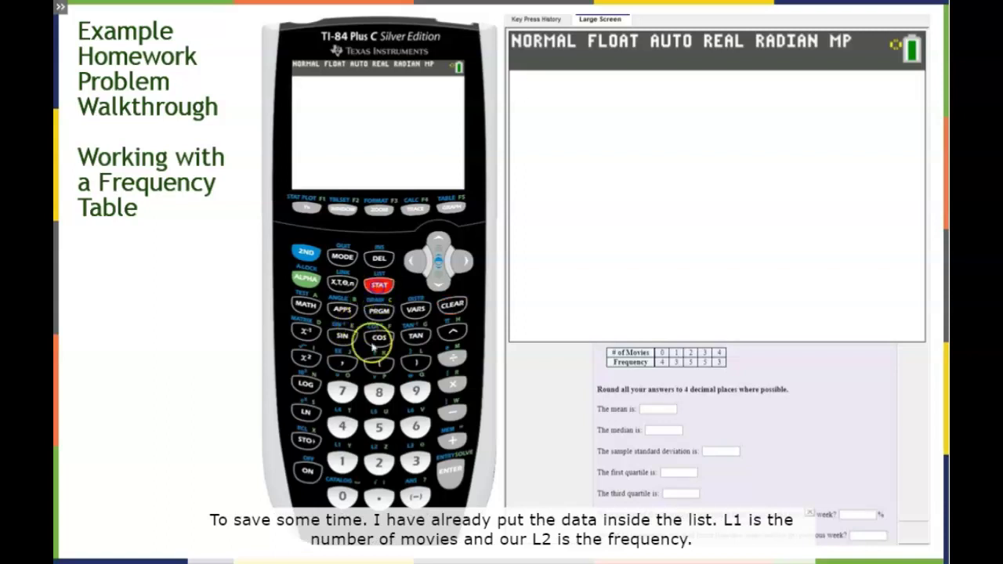
{"action": "left_click", "coordinate": [345, 461]}
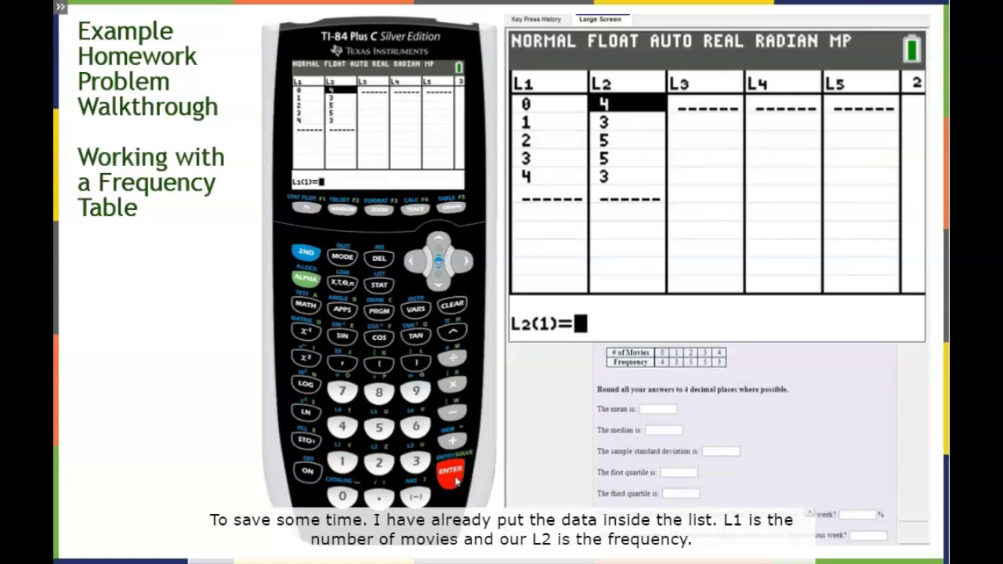
{"action": "left_click", "coordinate": [453, 475]}
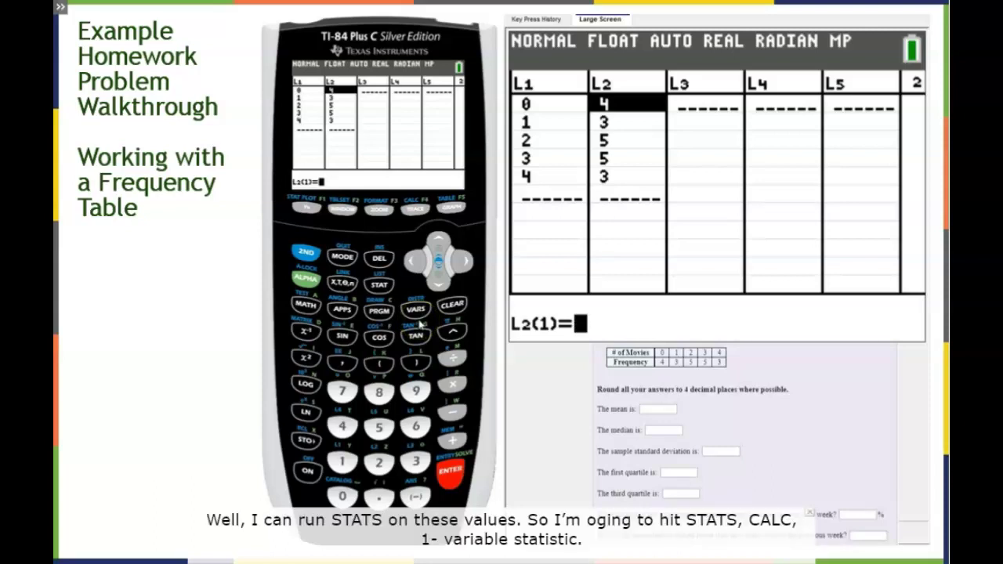
Calculate 1-Var Stats with L1 as the list and L2 as the frequency list.
{"action": "left_click", "coordinate": [381, 287]}
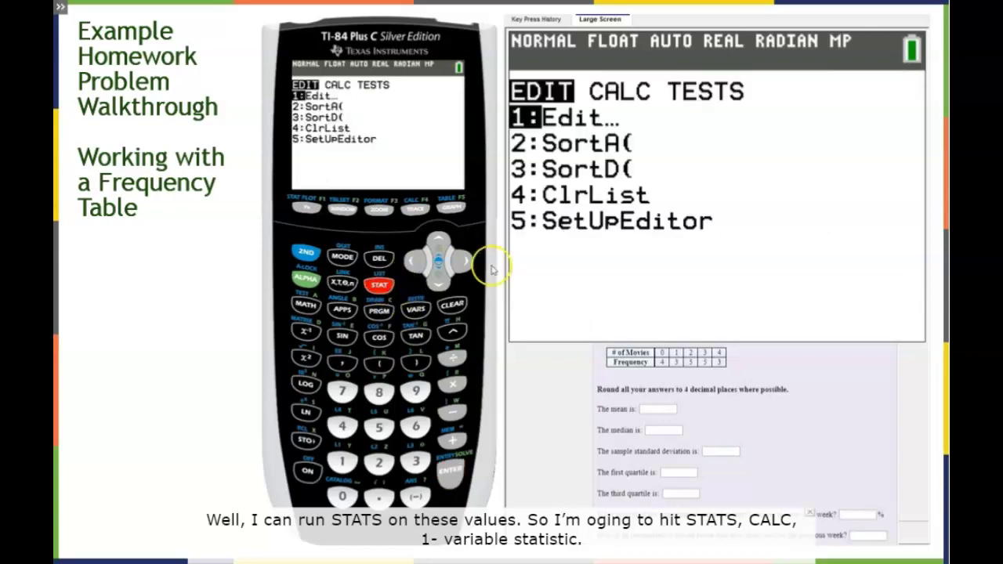
{"action": "left_click", "coordinate": [463, 262]}
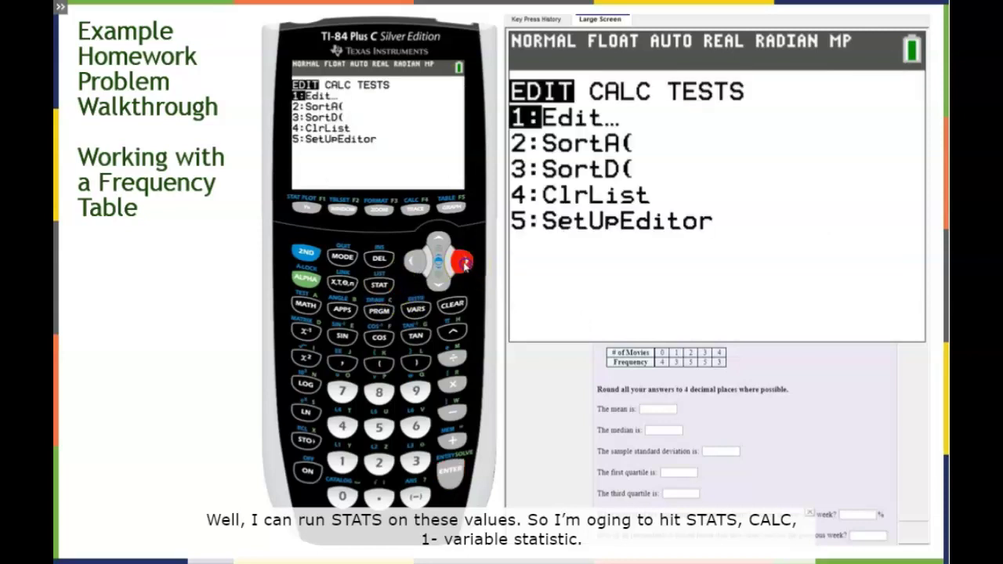
{"action": "left_click", "coordinate": [450, 470]}
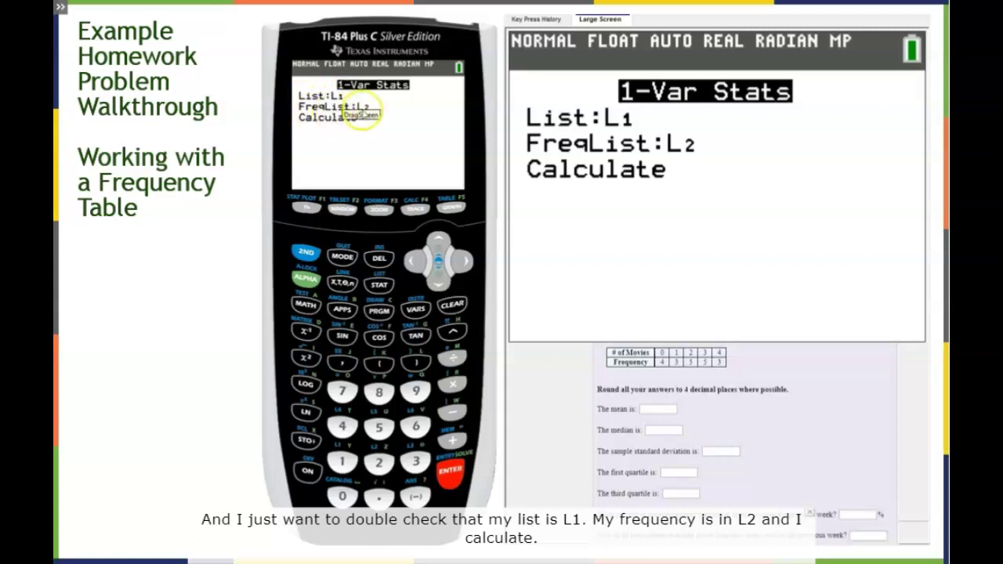
{"action": "left_click", "coordinate": [436, 284]}
{"action": "left_click", "coordinate": [436, 283]}
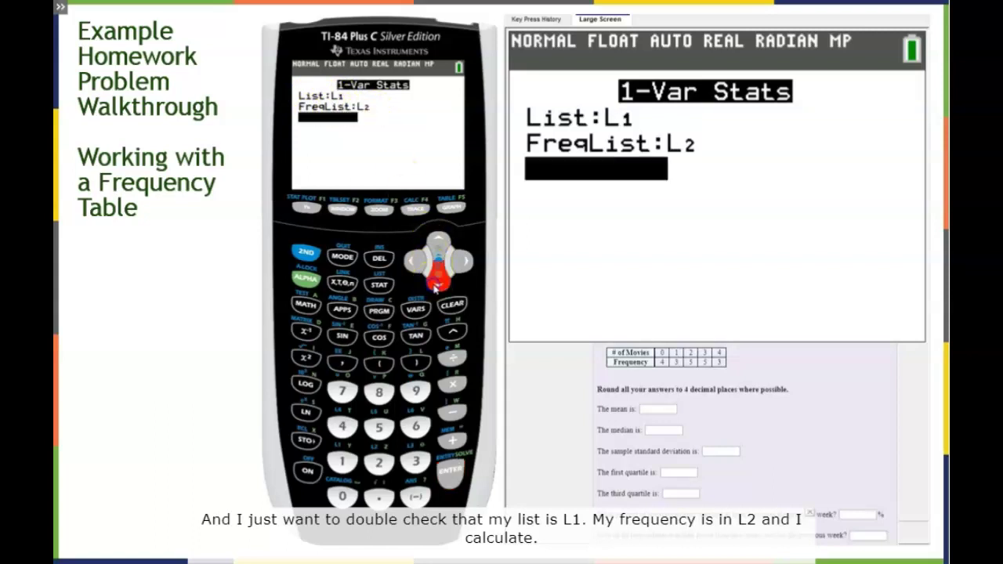
{"action": "left_click", "coordinate": [450, 473]}
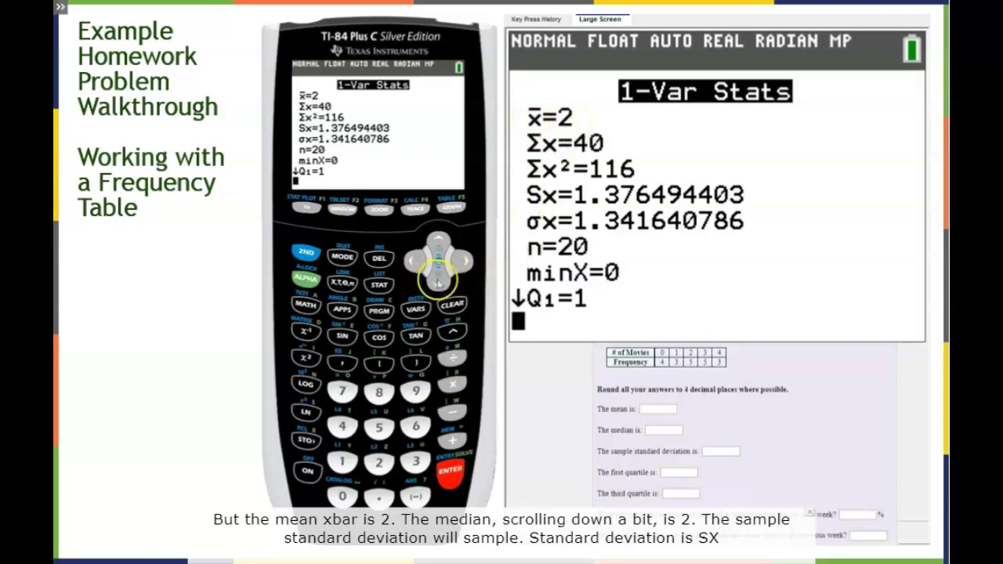
Examine the 1-Var Stats results for the median, sample standard deviation Sx, first quartile and third quartile.
{"action": "left_click", "coordinate": [438, 282]}
{"action": "left_click", "coordinate": [439, 283]}
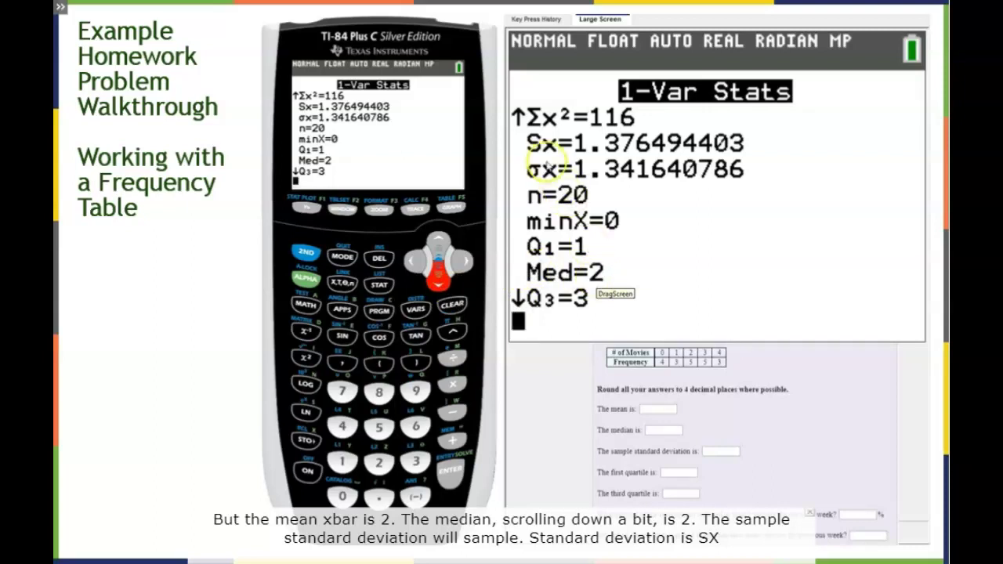
{"action": "left_click", "coordinate": [552, 177]}
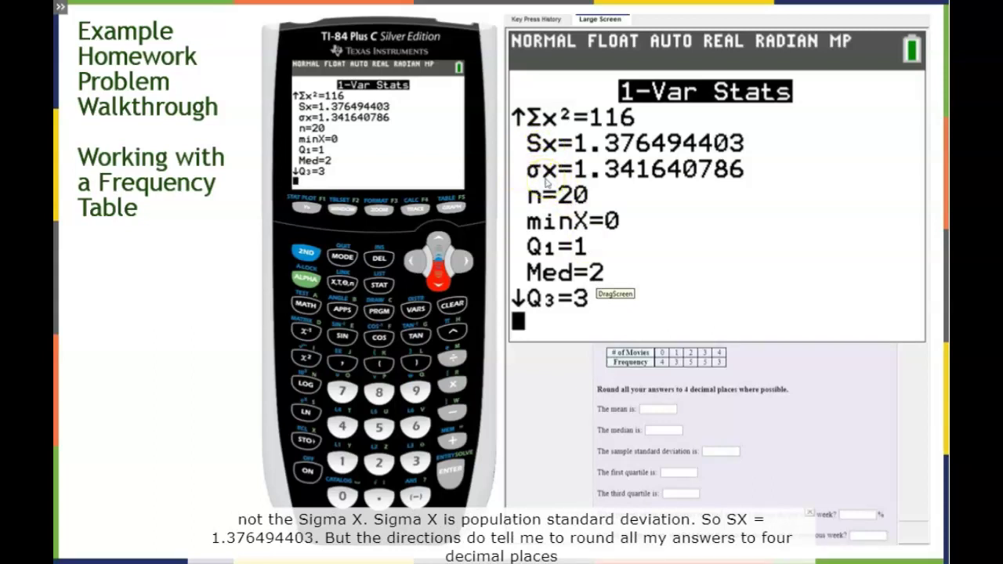
{"action": "left_click", "coordinate": [542, 154]}
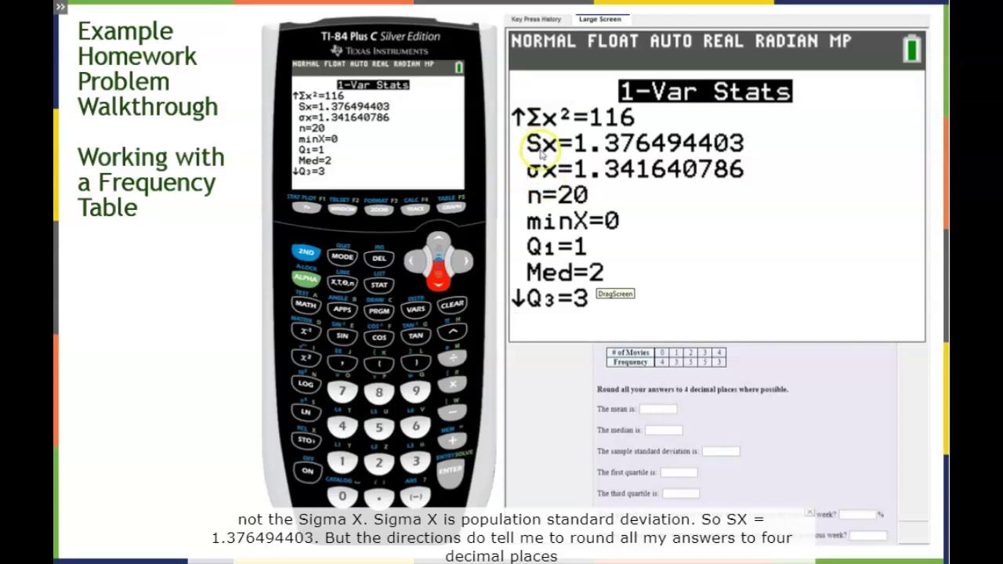
{"action": "left_click_drag", "start_coordinate": [542, 154], "coordinate": [680, 156]}
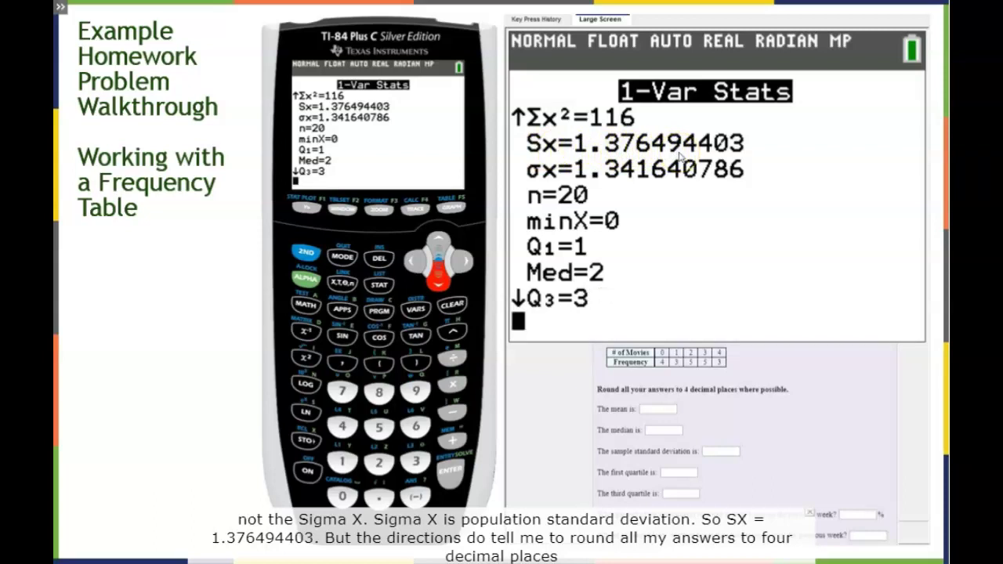
{"action": "mouse_move", "coordinate": [681, 157]}
{"action": "left_mouse_down"}
{"action": "mouse_move", "coordinate": [577, 156]}
{"action": "mouse_move", "coordinate": [665, 157]}
{"action": "left_mouse_up"}
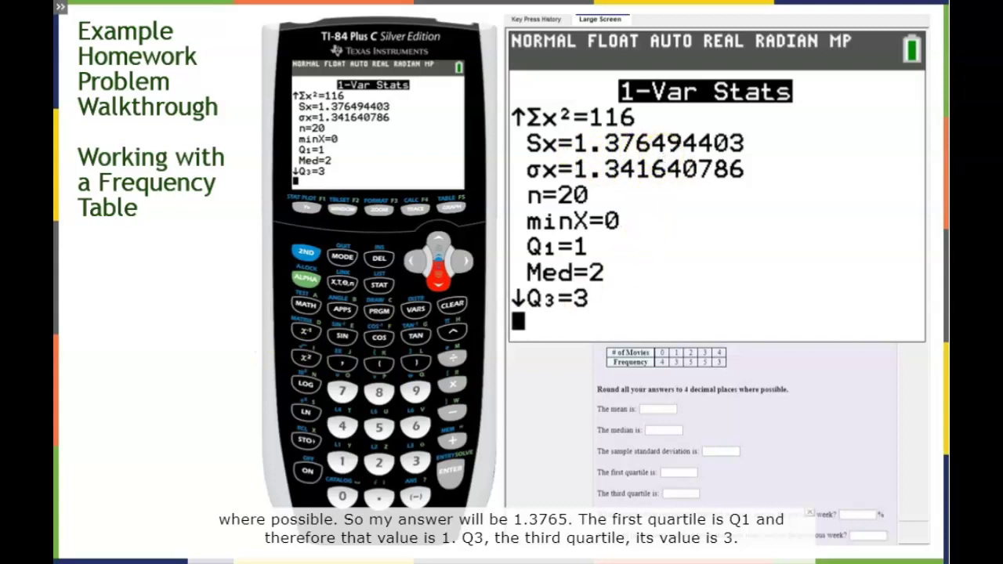
{"action": "left_click", "coordinate": [594, 251]}
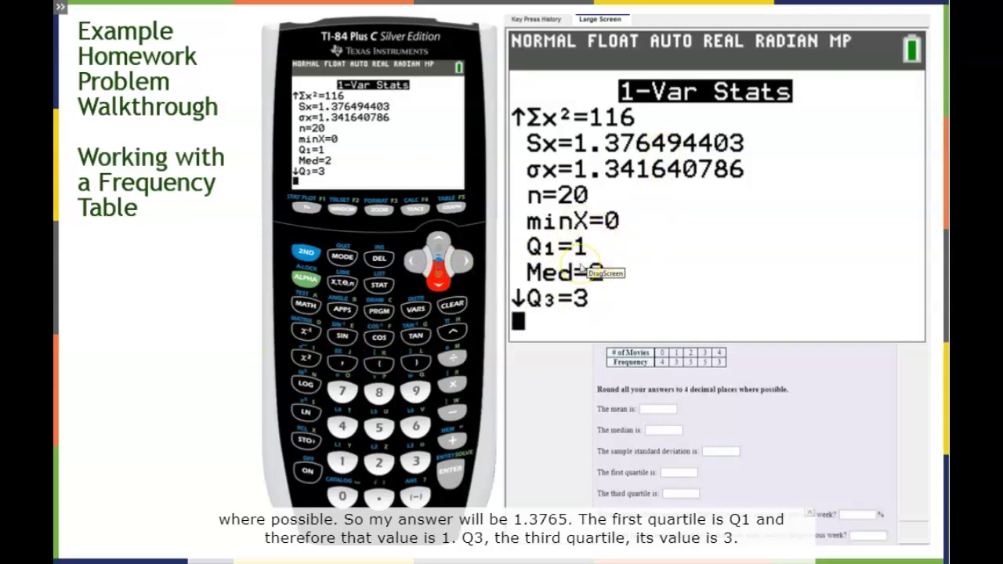
{"action": "left_click", "coordinate": [538, 327]}
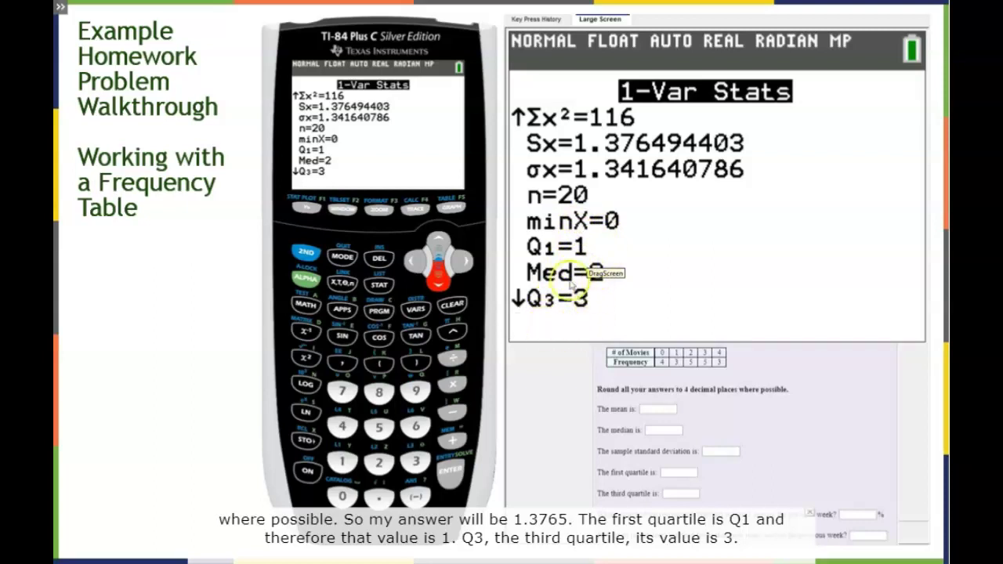
{"action": "left_click", "coordinate": [571, 321]}
{"action": "left_click", "coordinate": [260, 328]}
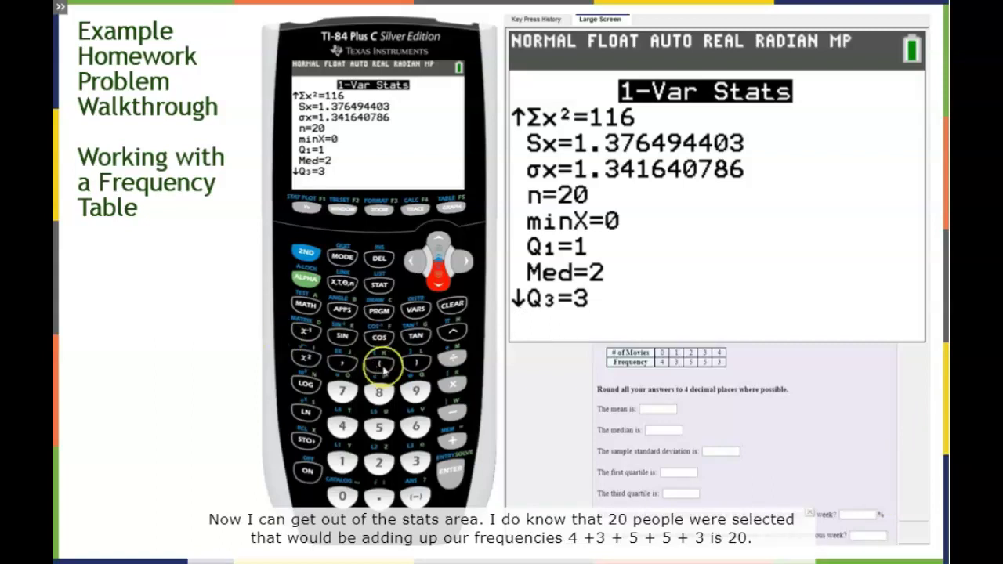
Clear the statistics results and add up all the frequencies as 4+3+5+5+3.
{"action": "left_click", "coordinate": [452, 307]}
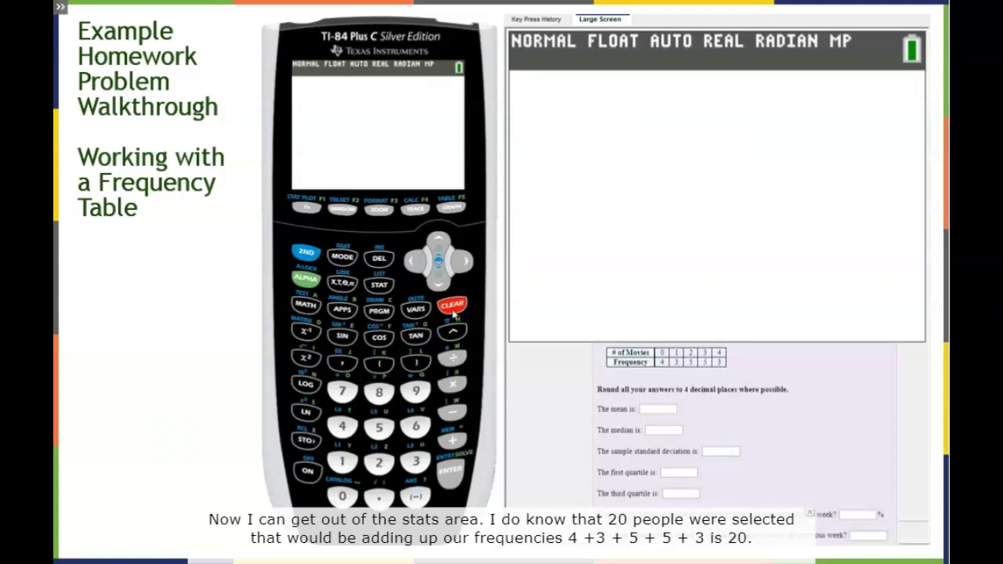
{"action": "left_click", "coordinate": [342, 425]}
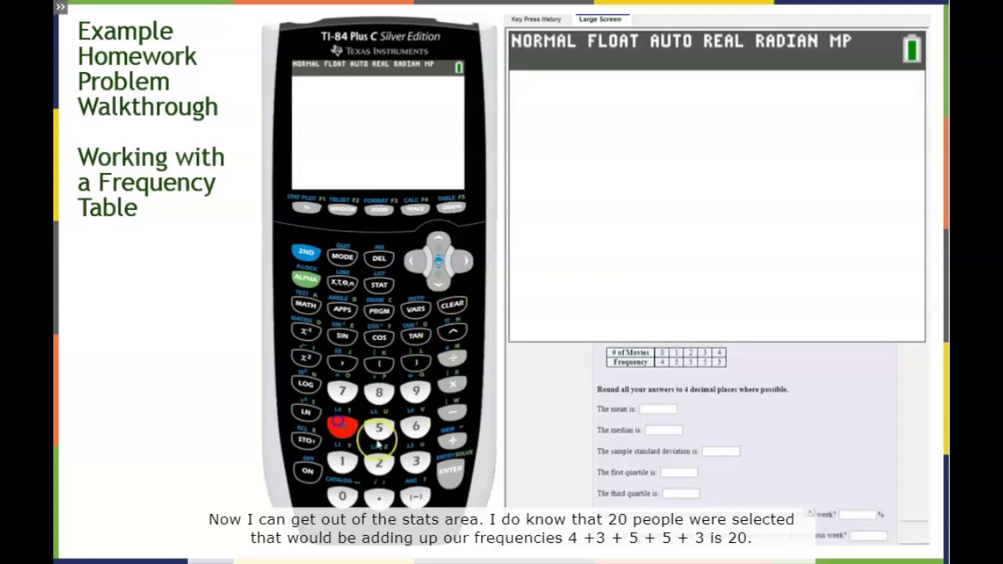
{"action": "left_click", "coordinate": [452, 440]}
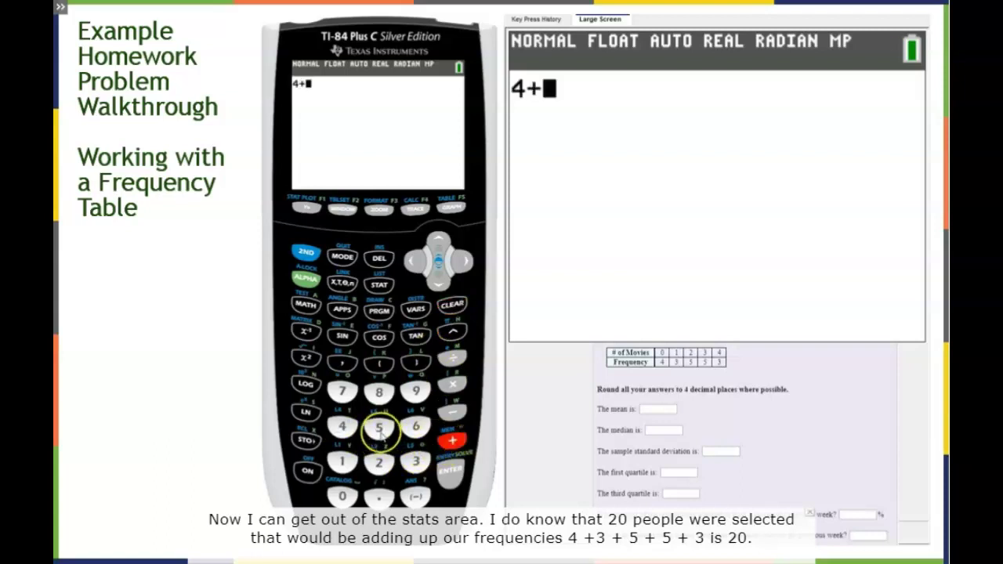
{"action": "left_click", "coordinate": [415, 460]}
{"action": "left_click", "coordinate": [452, 440]}
{"action": "left_click", "coordinate": [379, 427]}
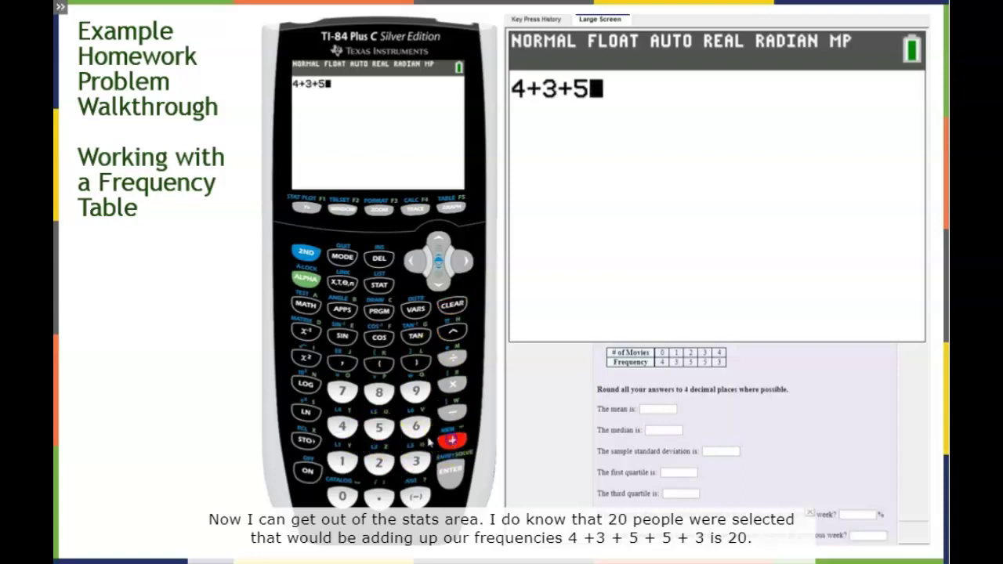
{"action": "left_click", "coordinate": [452, 440]}
{"action": "left_click", "coordinate": [379, 426]}
{"action": "left_click", "coordinate": [452, 440]}
{"action": "left_click", "coordinate": [415, 461]}
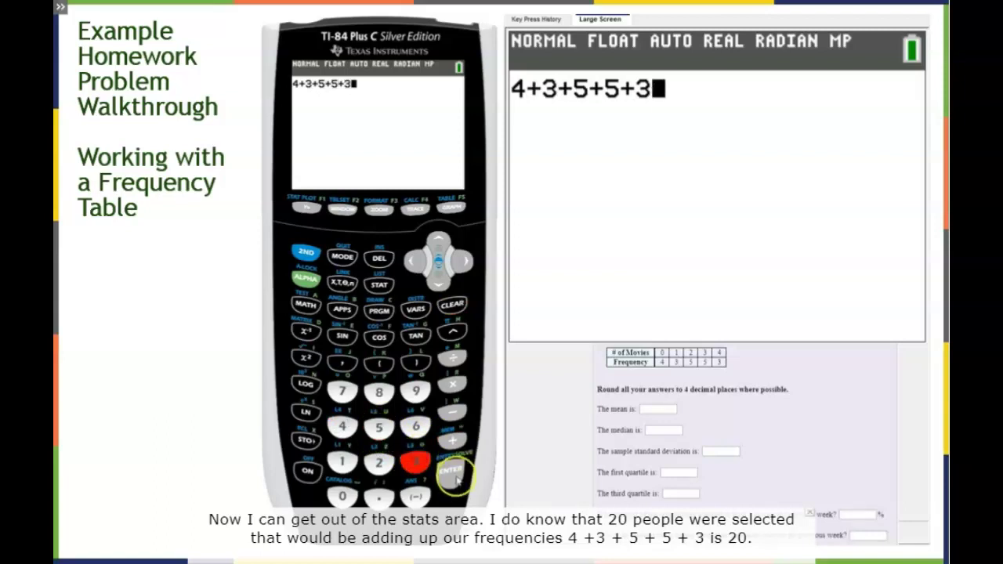
{"action": "left_click", "coordinate": [453, 473]}
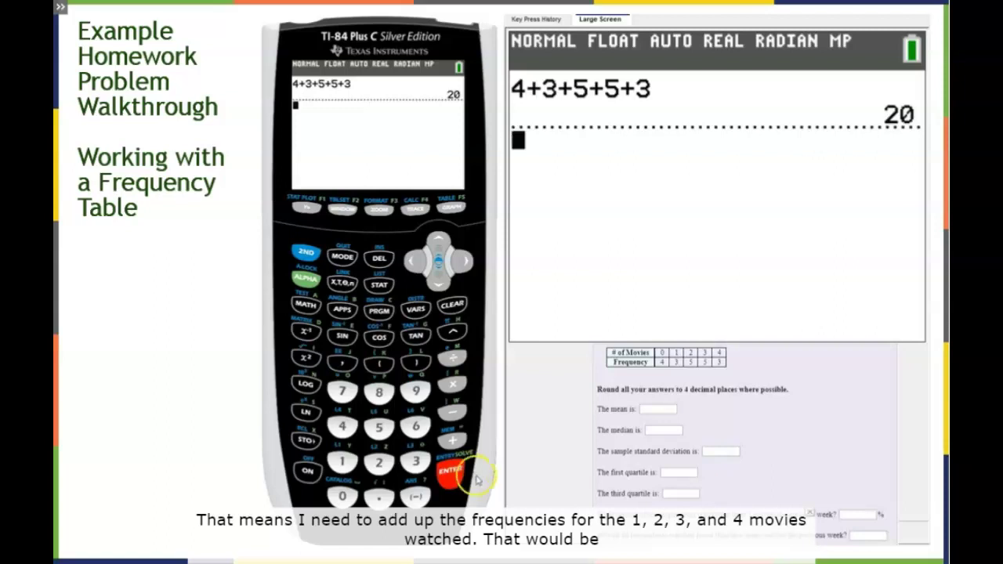
Add the frequencies for one to four movies watched as 3+5+5+3.
{"action": "left_click", "coordinate": [416, 462]}
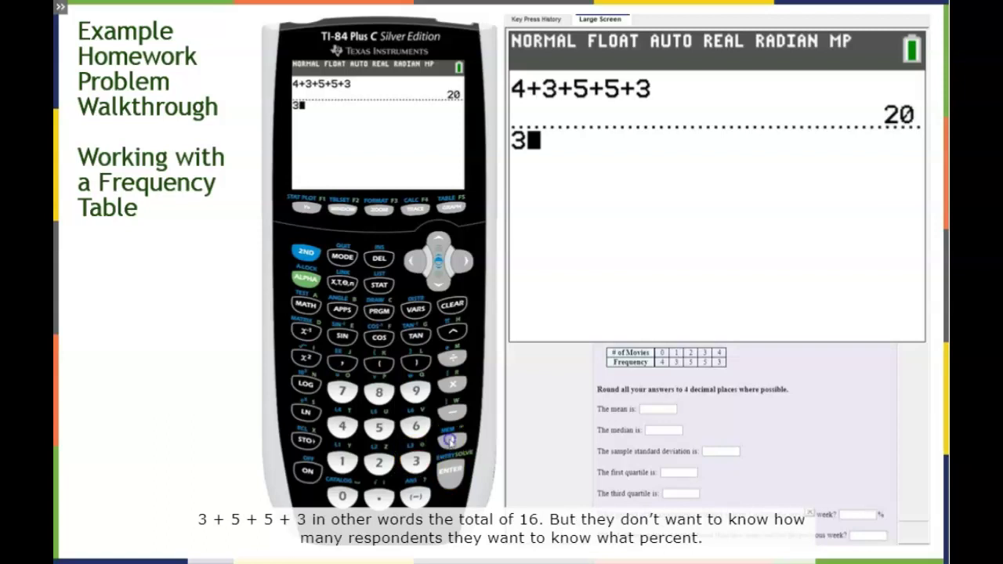
{"action": "key", "text": "plus"}
{"action": "left_click", "coordinate": [379, 427]}
{"action": "key", "text": "plus"}
{"action": "left_click", "coordinate": [378, 427]}
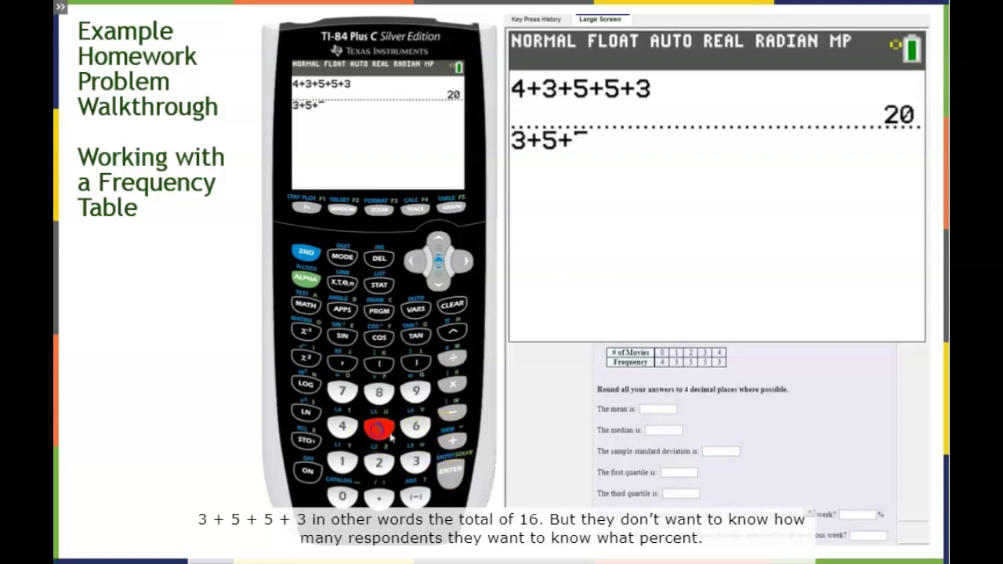
{"action": "left_click", "coordinate": [452, 440]}
{"action": "left_click", "coordinate": [415, 462]}
{"action": "left_click", "coordinate": [441, 469]}
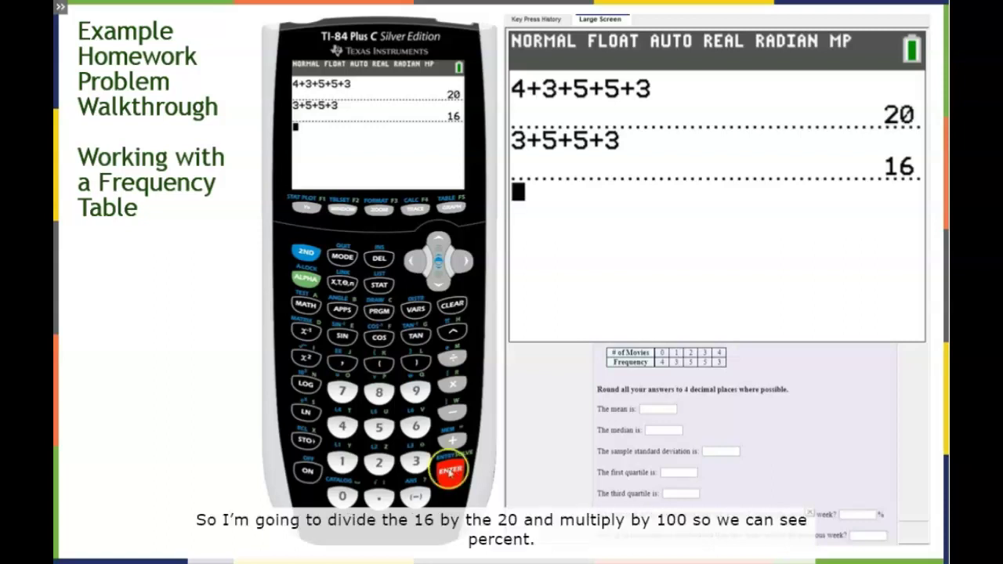
Calculate the percentage of respondents who watched at least one movie as 16/20*100.
{"action": "left_click", "coordinate": [342, 463]}
{"action": "left_click", "coordinate": [416, 426]}
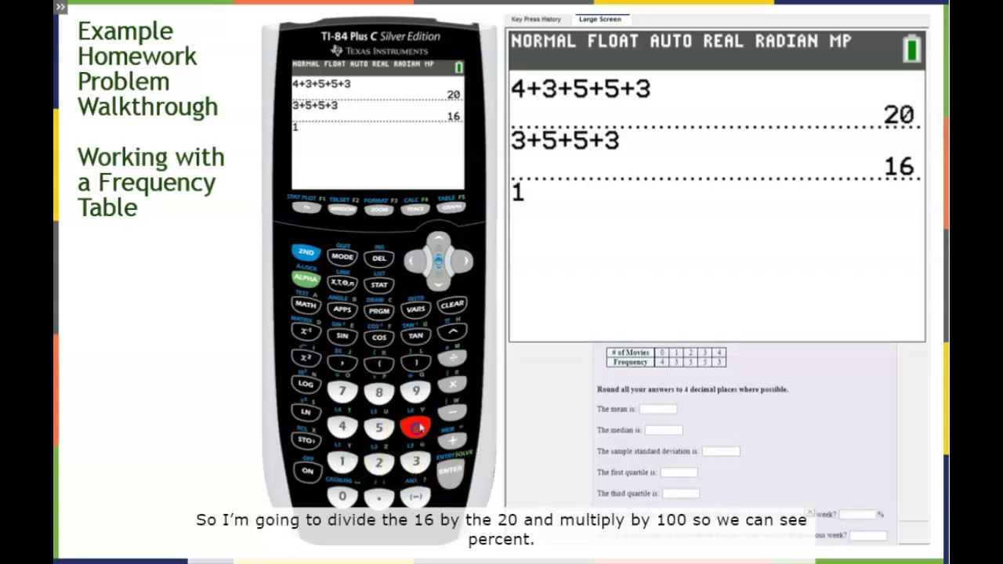
{"action": "left_click", "coordinate": [454, 360]}
{"action": "left_click", "coordinate": [379, 462]}
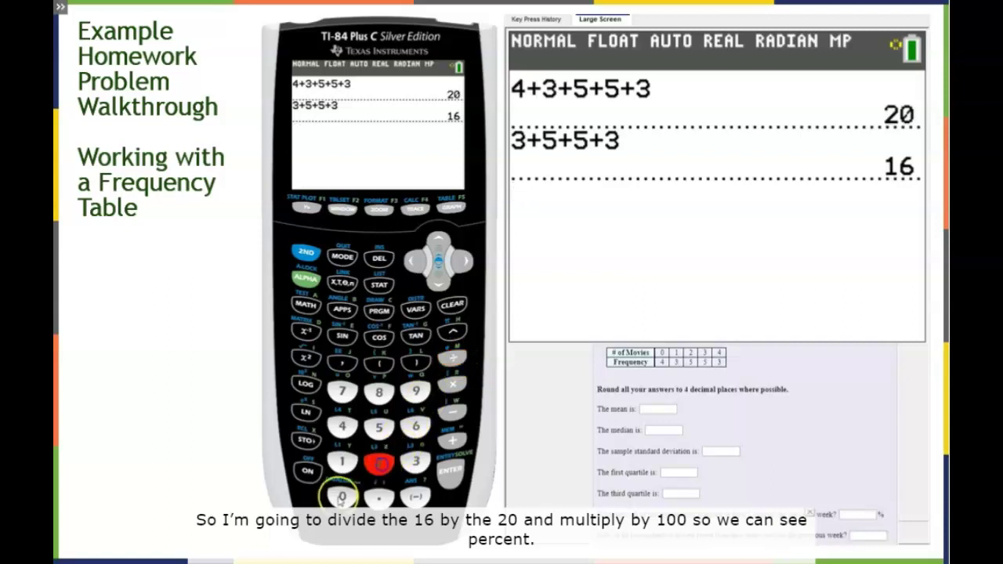
{"action": "left_click", "coordinate": [342, 496]}
{"action": "left_click", "coordinate": [453, 384]}
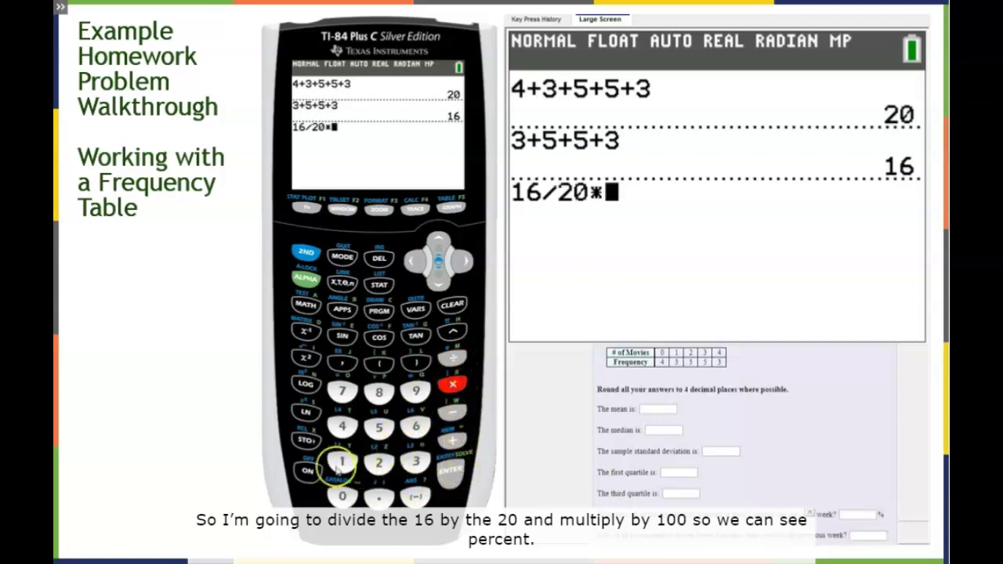
{"action": "left_click", "coordinate": [342, 463]}
{"action": "left_click", "coordinate": [342, 495]}
{"action": "left_click", "coordinate": [342, 495]}
{"action": "left_click", "coordinate": [451, 472]}
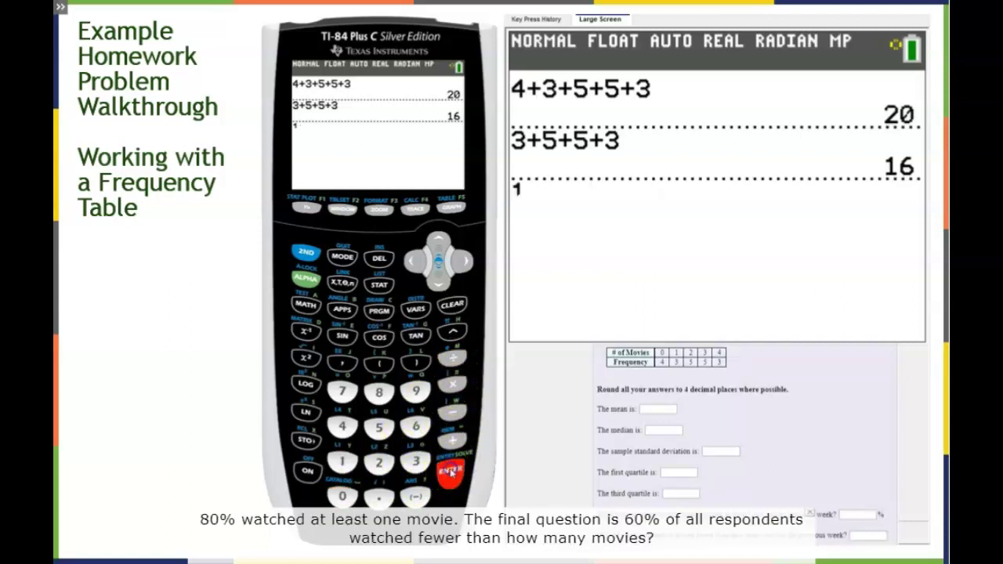
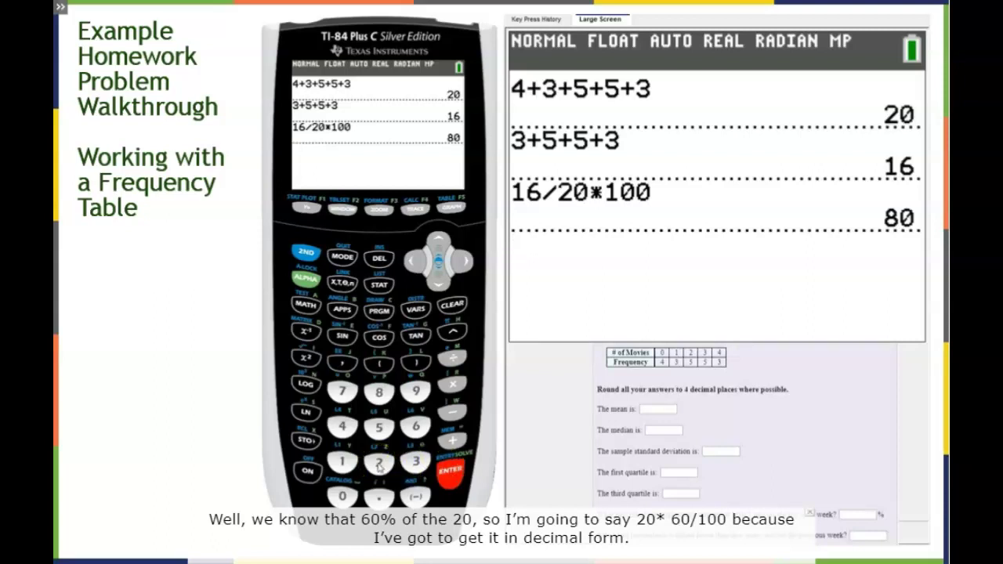
Calculate 60 percent of the 20 respondents as 20*60/100.
{"action": "left_click", "coordinate": [379, 463]}
{"action": "left_click", "coordinate": [342, 496]}
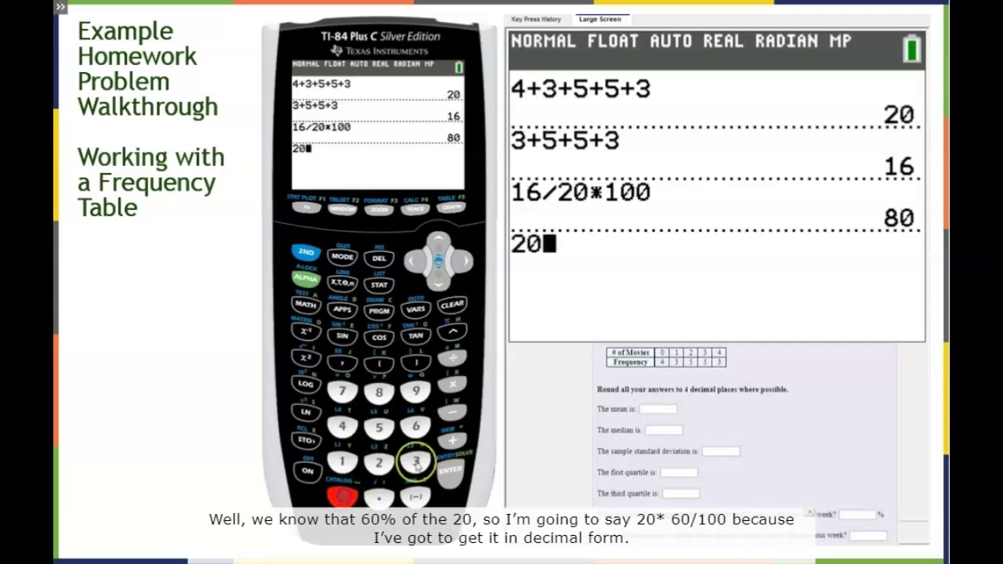
{"action": "left_click", "coordinate": [451, 382]}
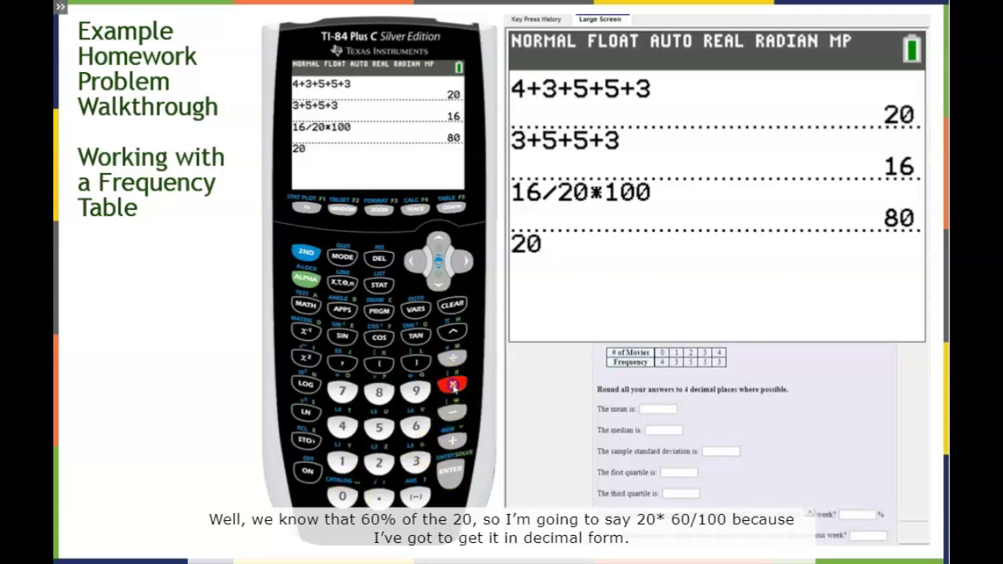
{"action": "left_click", "coordinate": [416, 427]}
{"action": "left_click", "coordinate": [341, 496]}
{"action": "left_click", "coordinate": [453, 357]}
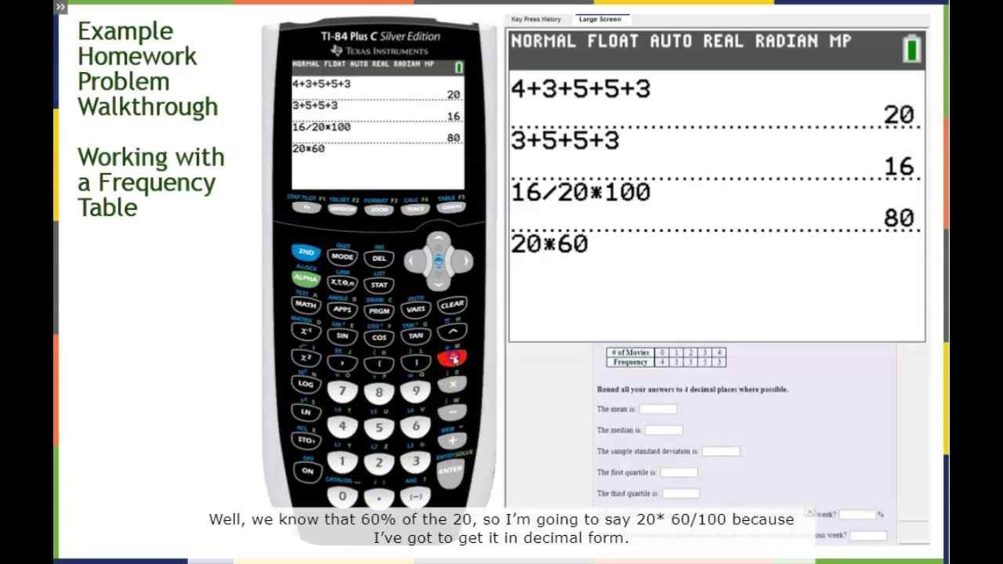
{"action": "left_click", "coordinate": [342, 462]}
{"action": "left_click", "coordinate": [342, 496]}
{"action": "left_click", "coordinate": [342, 496]}
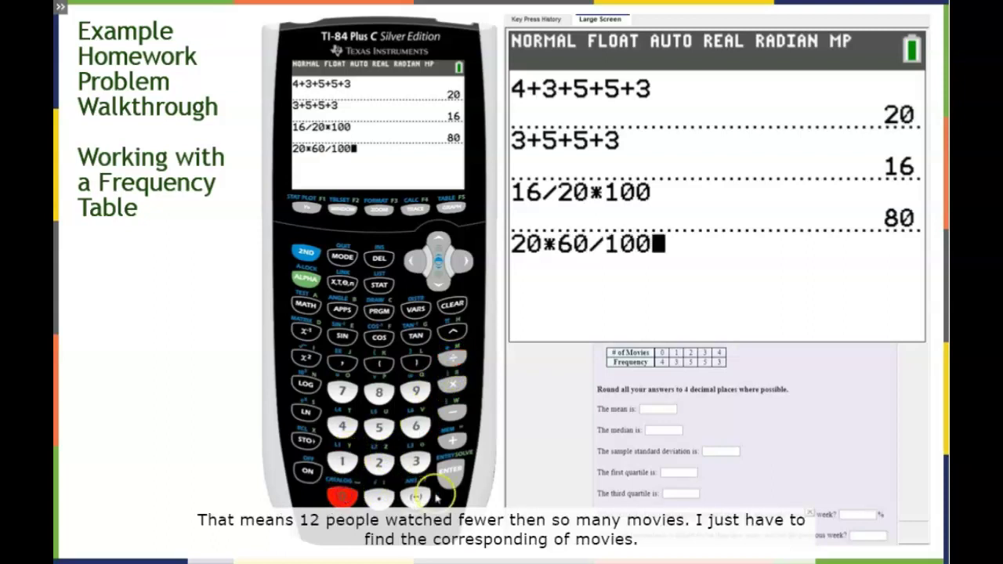
{"action": "left_click", "coordinate": [452, 472]}
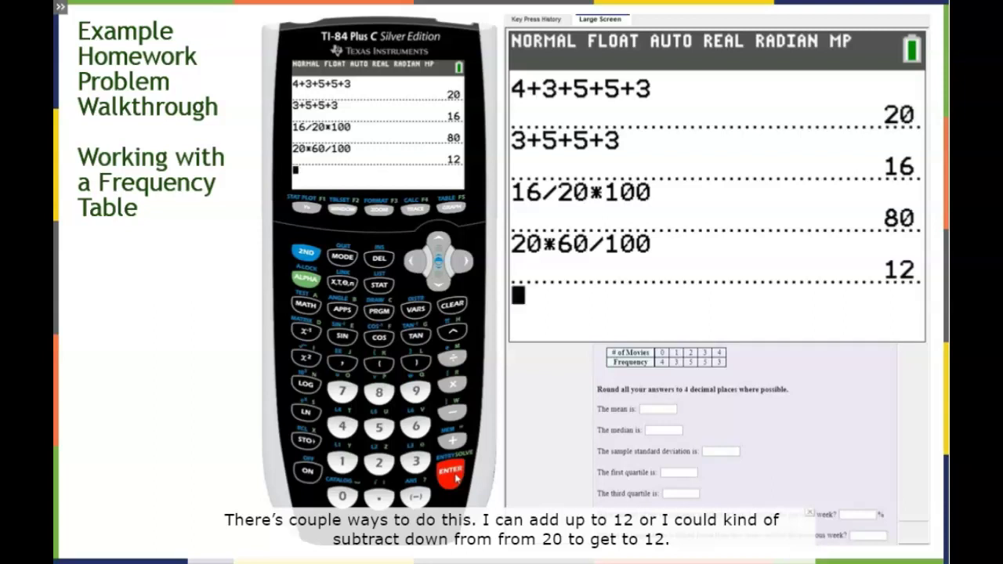
Evaluate the zero-movie frequency 4 on its own, and add the zero- and one-movie frequencies as 4+3.
{"action": "left_click", "coordinate": [342, 427]}
{"action": "left_click", "coordinate": [449, 472]}
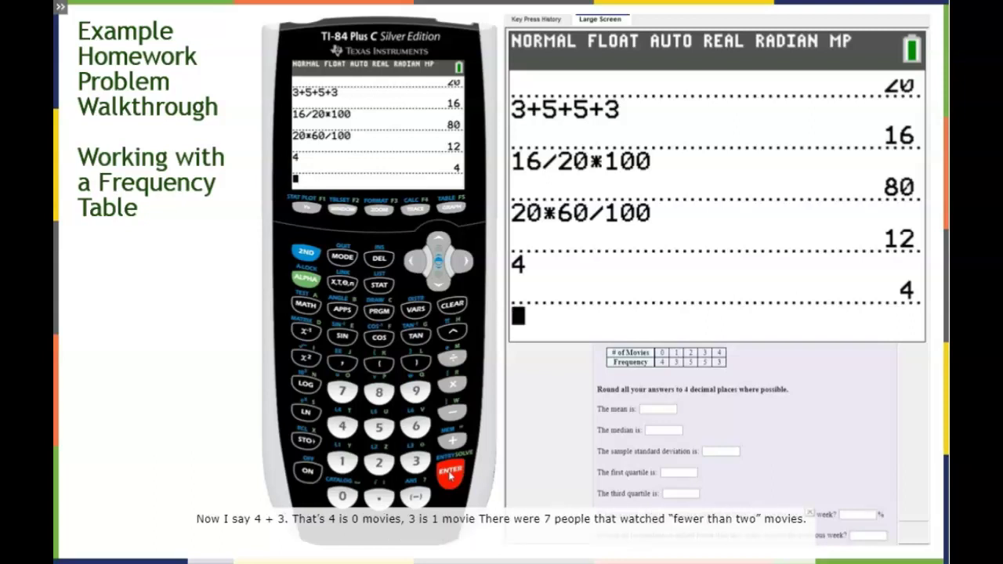
{"action": "left_click", "coordinate": [453, 476]}
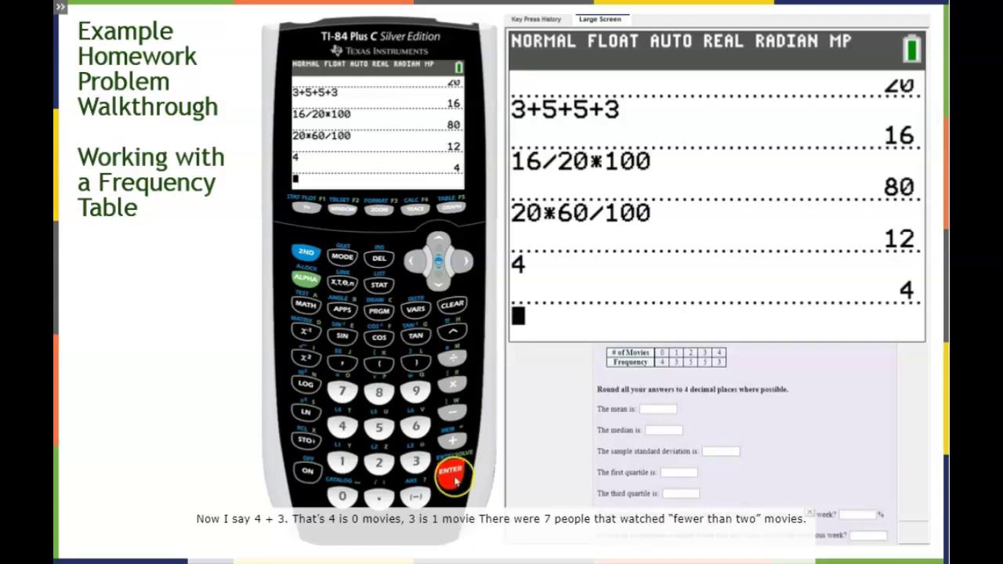
{"action": "left_click", "coordinate": [342, 426]}
{"action": "left_click", "coordinate": [452, 441]}
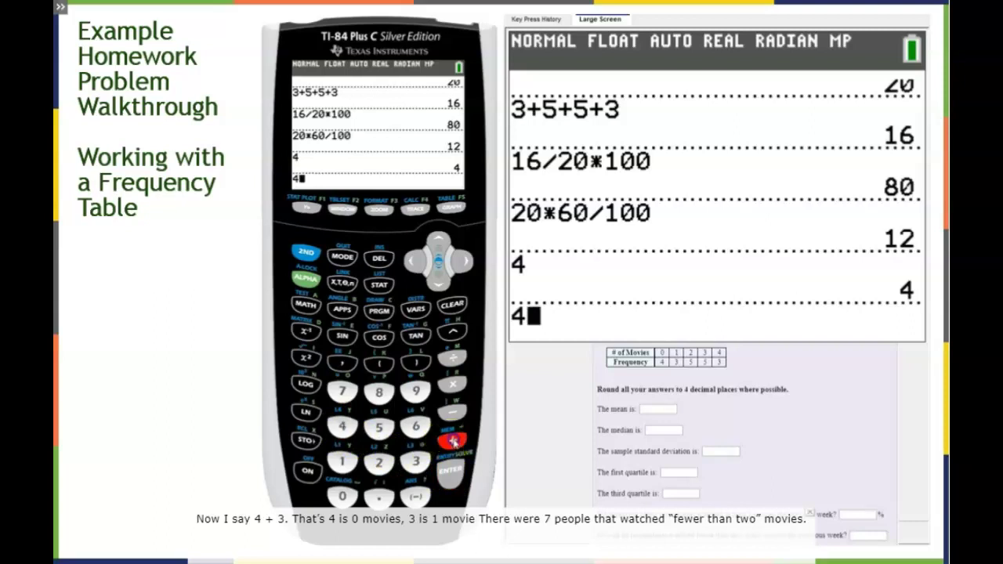
{"action": "left_click", "coordinate": [416, 460]}
{"action": "left_click", "coordinate": [453, 474]}
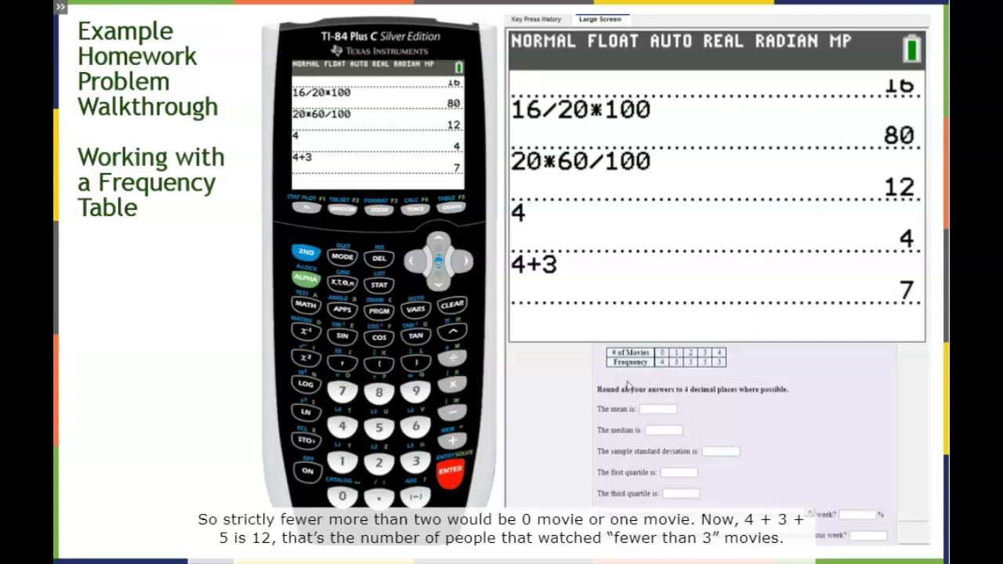
Add the frequencies for zero, one and two movies watched as 4+3+5.
{"action": "left_click", "coordinate": [341, 426]}
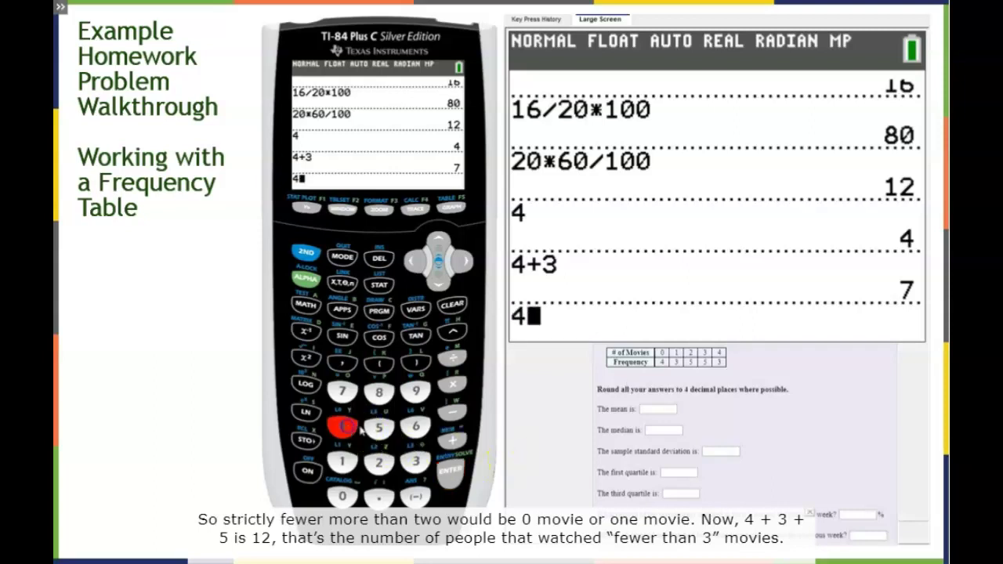
{"action": "left_click", "coordinate": [452, 441]}
{"action": "left_click", "coordinate": [417, 460]}
{"action": "left_click", "coordinate": [452, 441]}
{"action": "left_click", "coordinate": [379, 427]}
{"action": "left_click", "coordinate": [457, 481]}
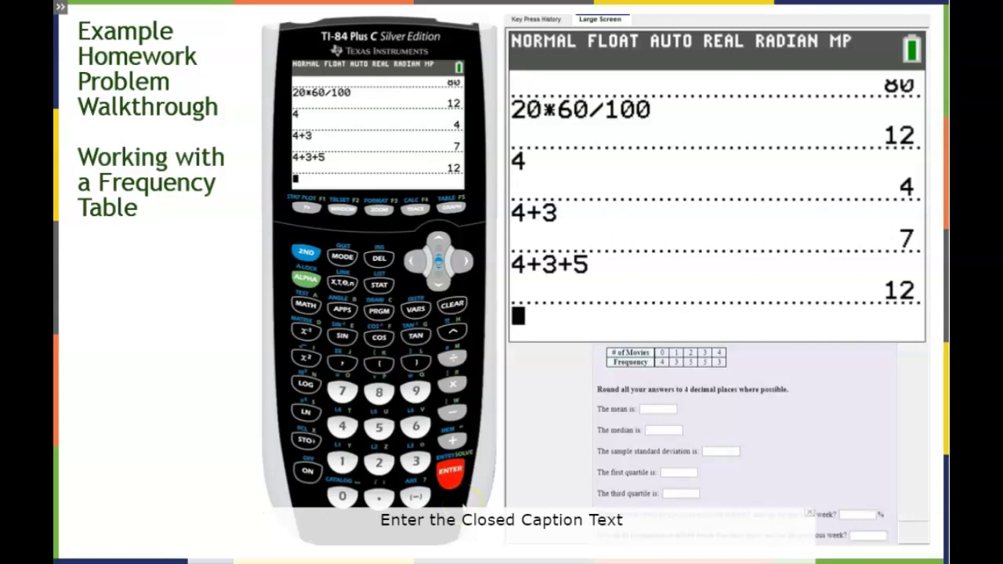
Enter the total of 20 respondents and subtract the four-movie frequency 3 from that answer.
{"action": "left_click", "coordinate": [378, 463]}
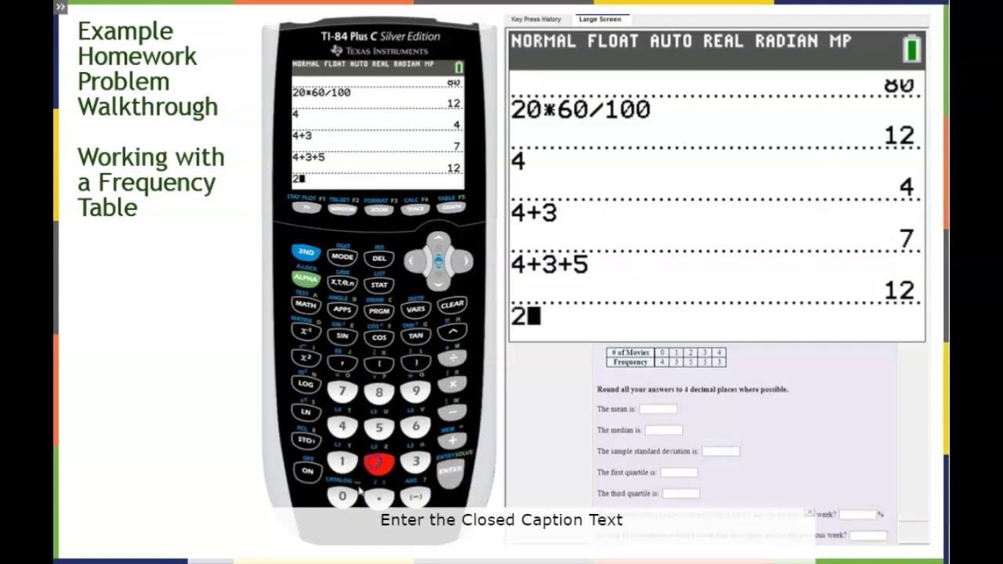
{"action": "left_click", "coordinate": [345, 495]}
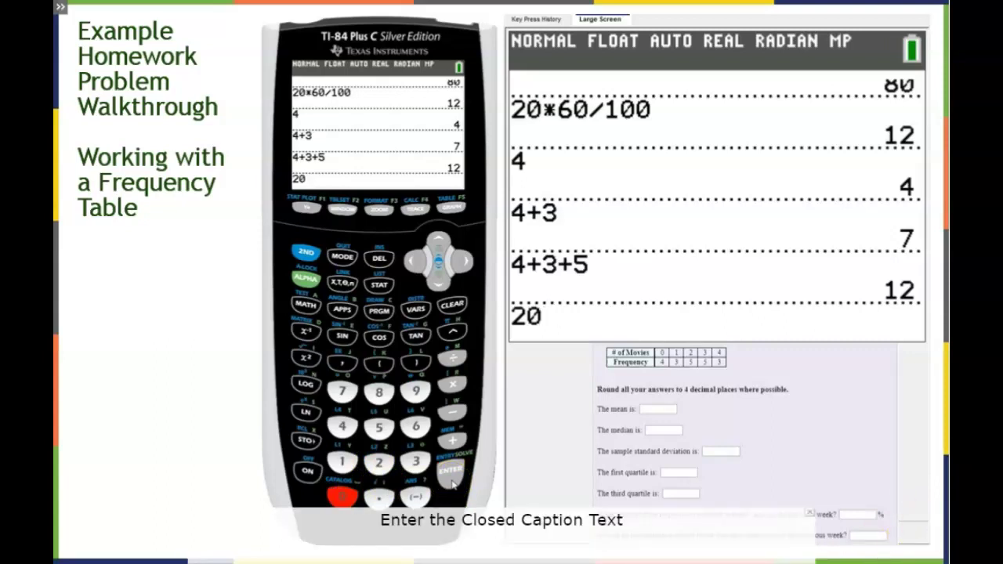
{"action": "left_click", "coordinate": [452, 471]}
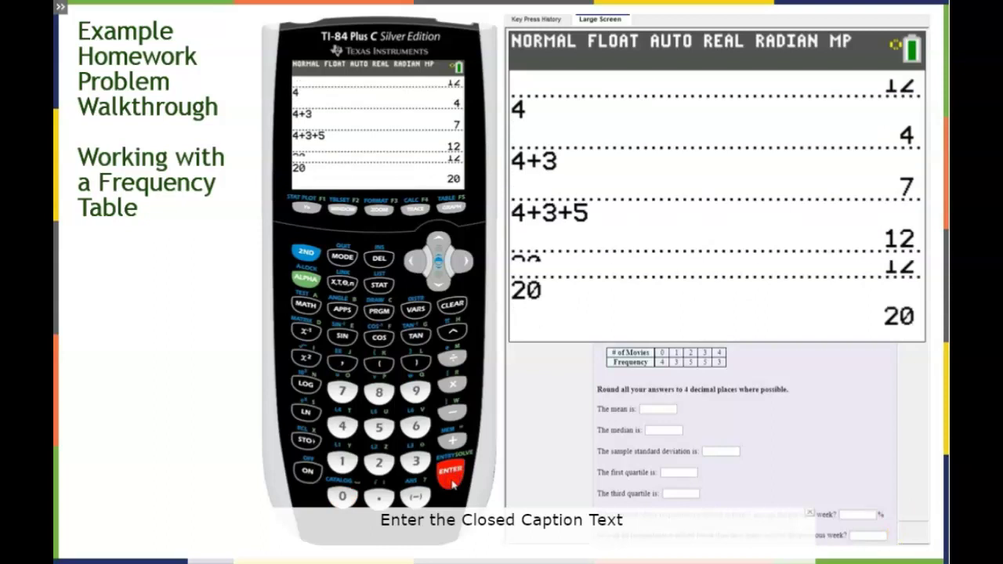
{"action": "left_click", "coordinate": [452, 410]}
{"action": "left_click", "coordinate": [423, 464]}
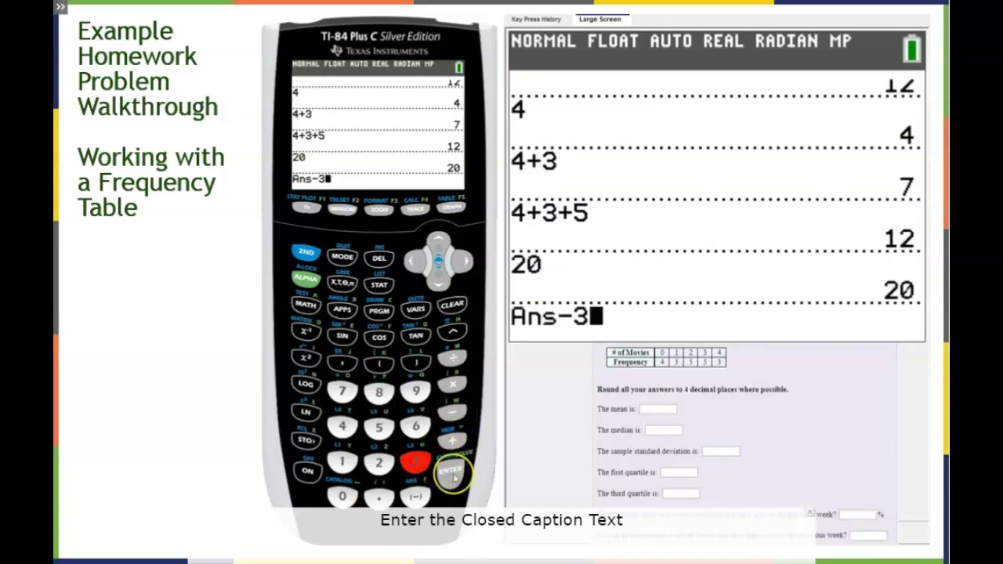
{"action": "left_click", "coordinate": [452, 472]}
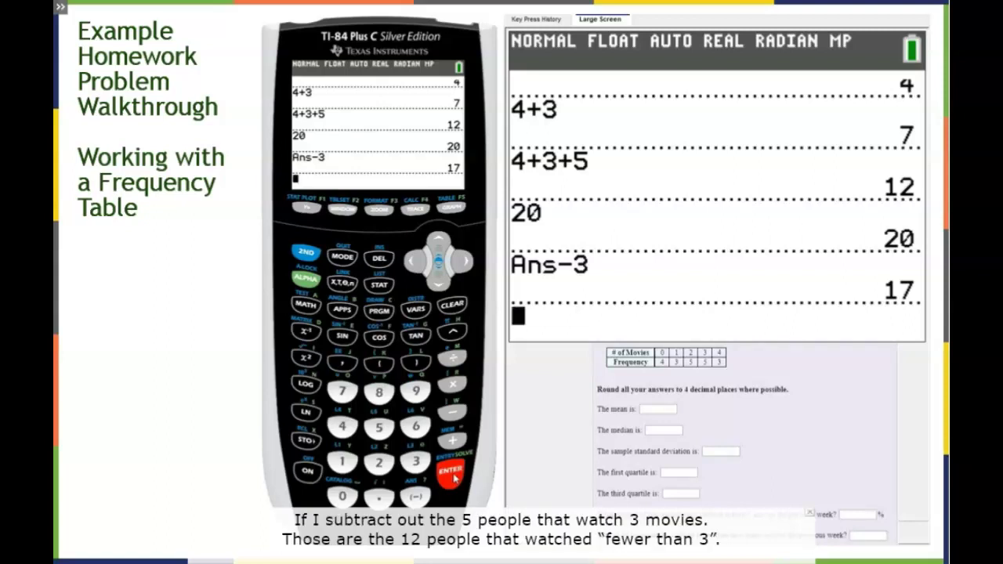
Subtract the three-movie frequency 5 from the last answer and continue to the end of the lesson.
{"action": "left_click", "coordinate": [454, 410]}
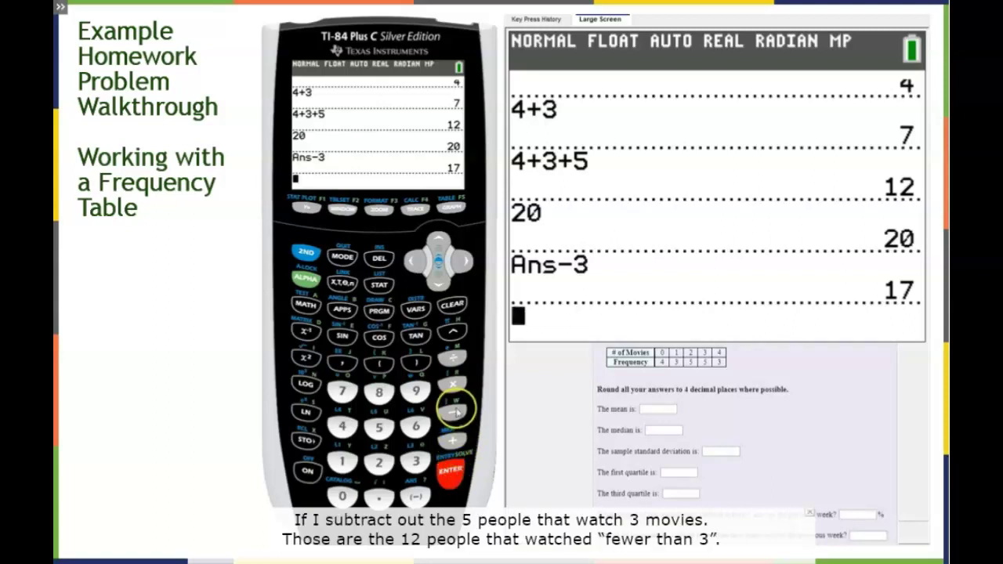
{"action": "left_click", "coordinate": [378, 427]}
{"action": "left_click", "coordinate": [451, 474]}
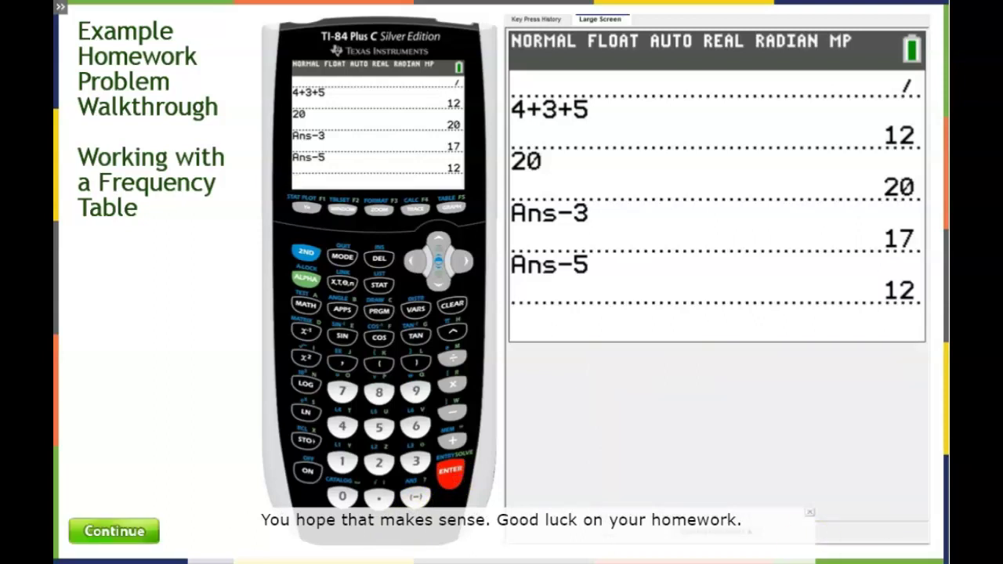
{"action": "left_click", "coordinate": [129, 531]}
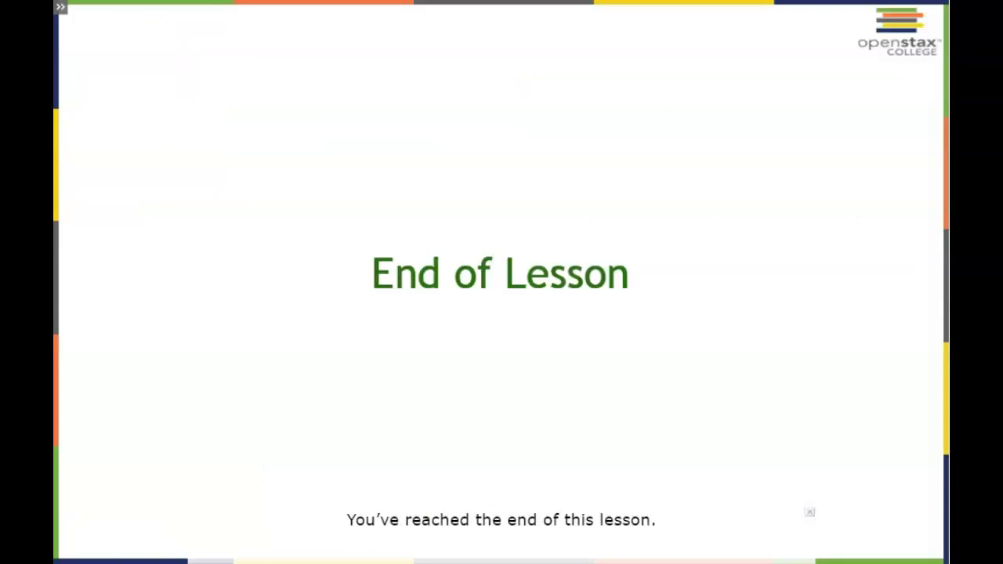